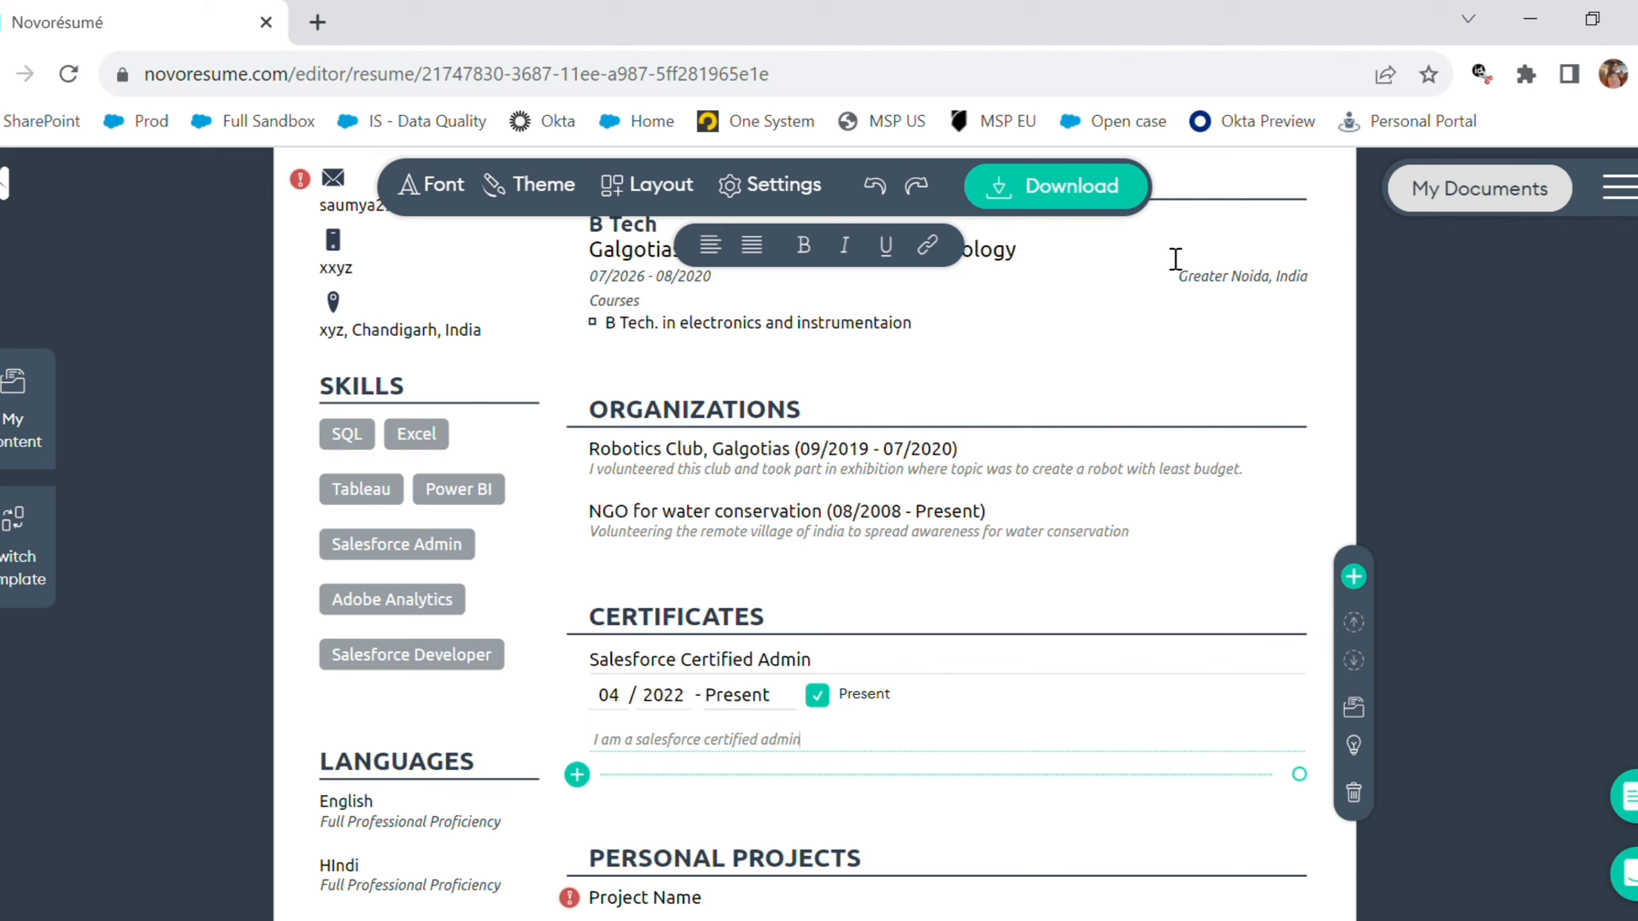
- Complete the Salesforce Certified Admin description with "who is expert in advance admin functionalities of salesforce."
type("who is expert in advance")
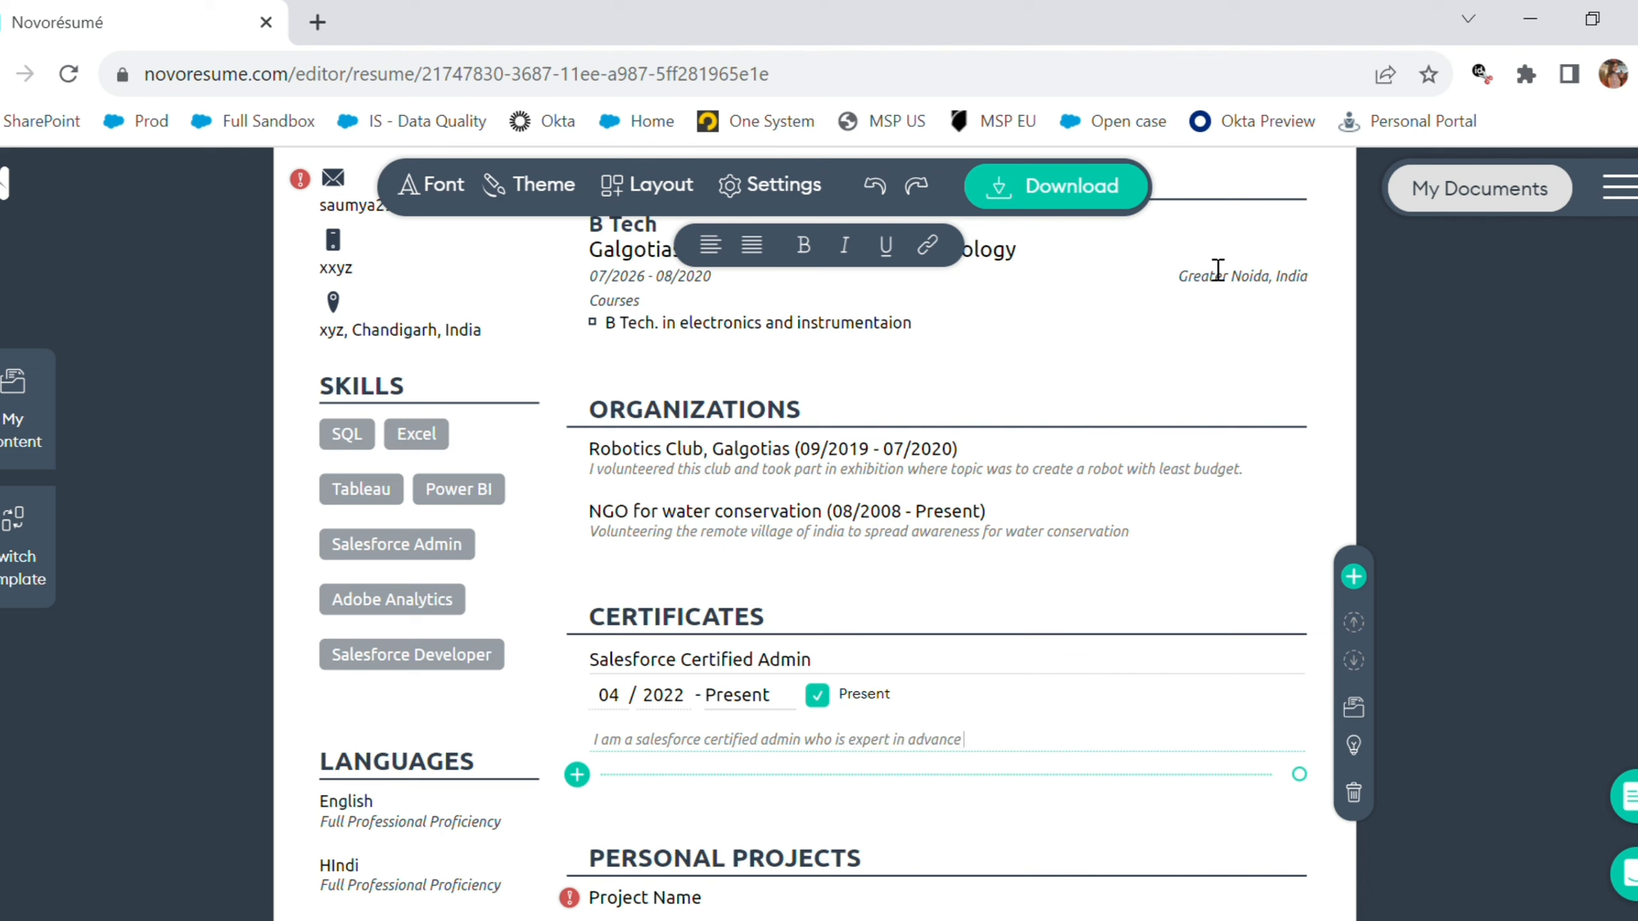
type(" admin functionalities of sak")
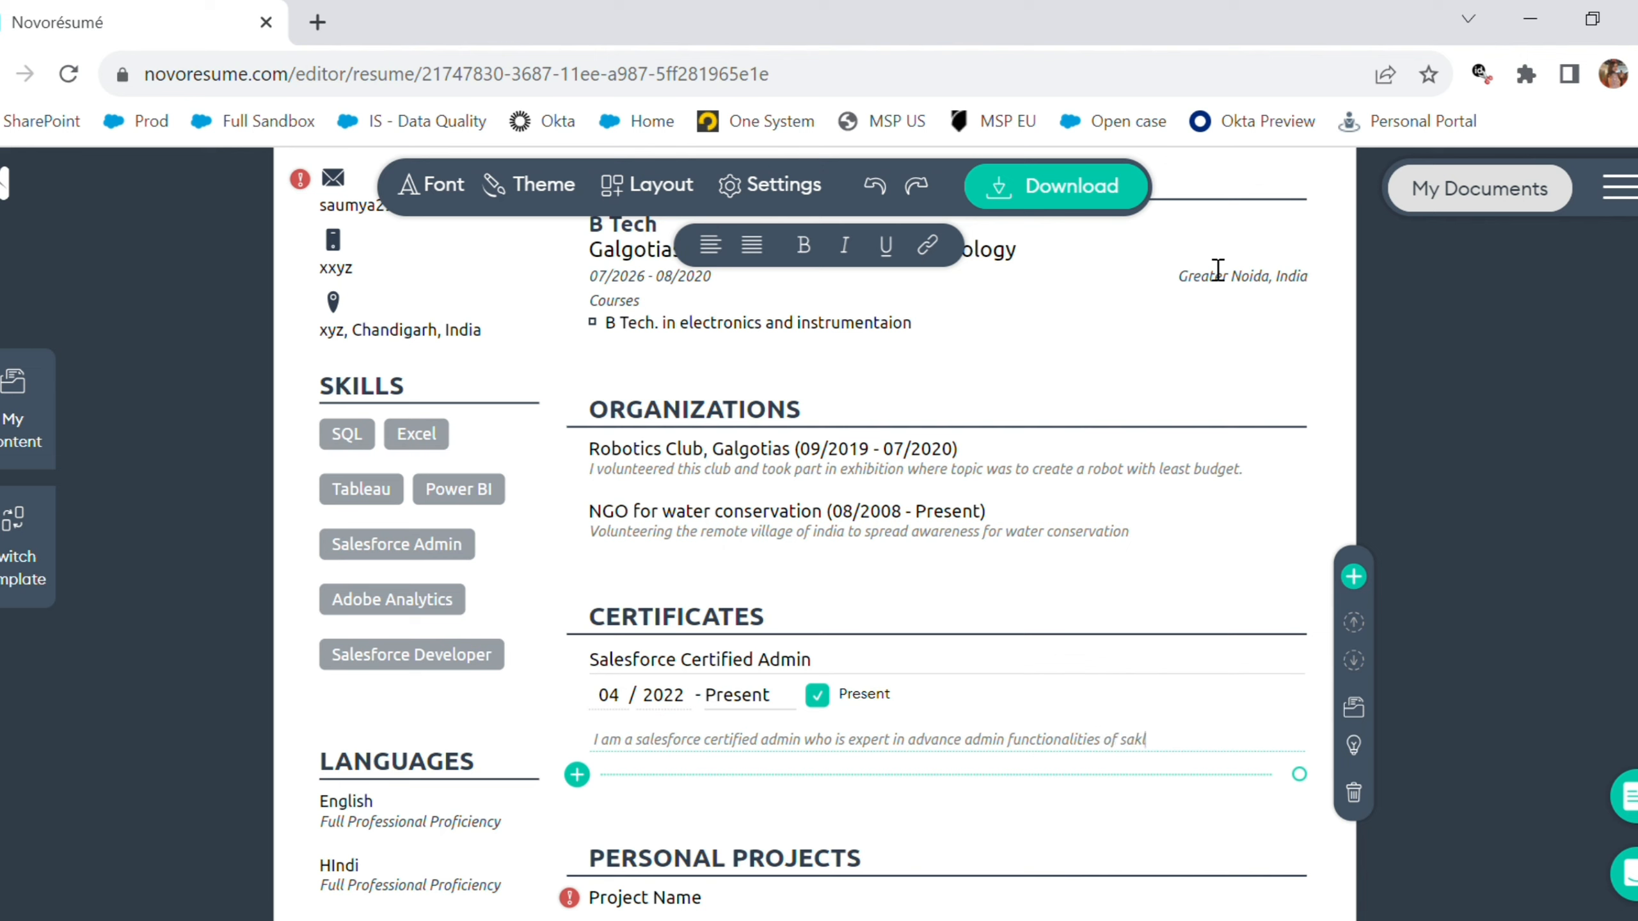
key("BackSpace")
type("lesforce.")
- Add a second certificate named "Google Data Analytics Certified." dated from 09/2020 to Present
left_click(658, 774)
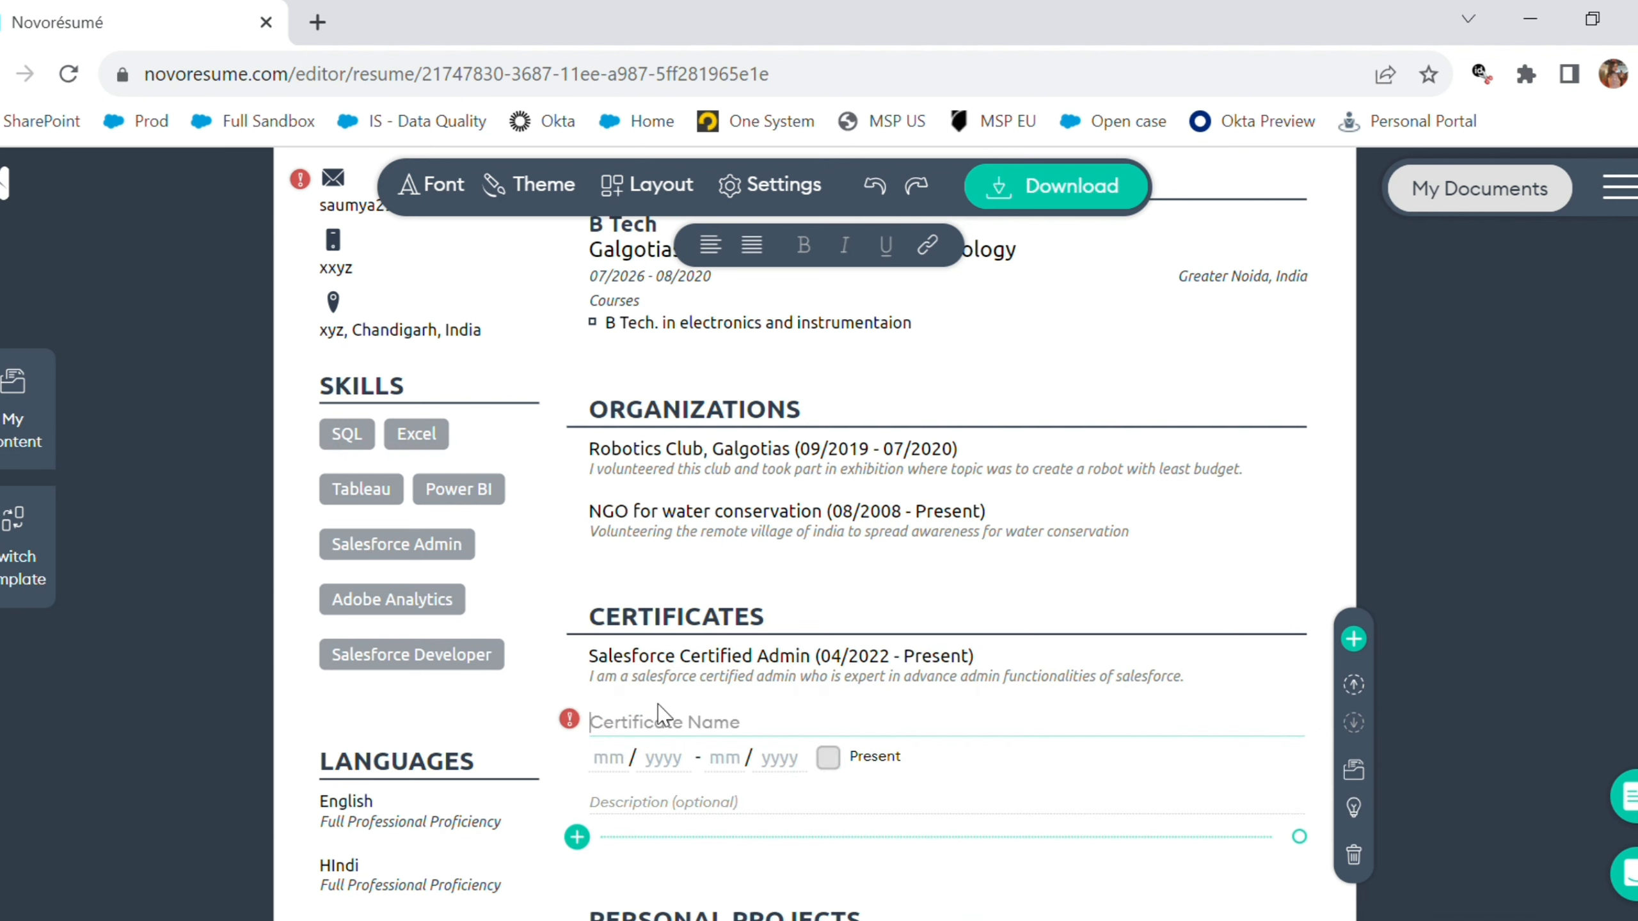
type("Google ")
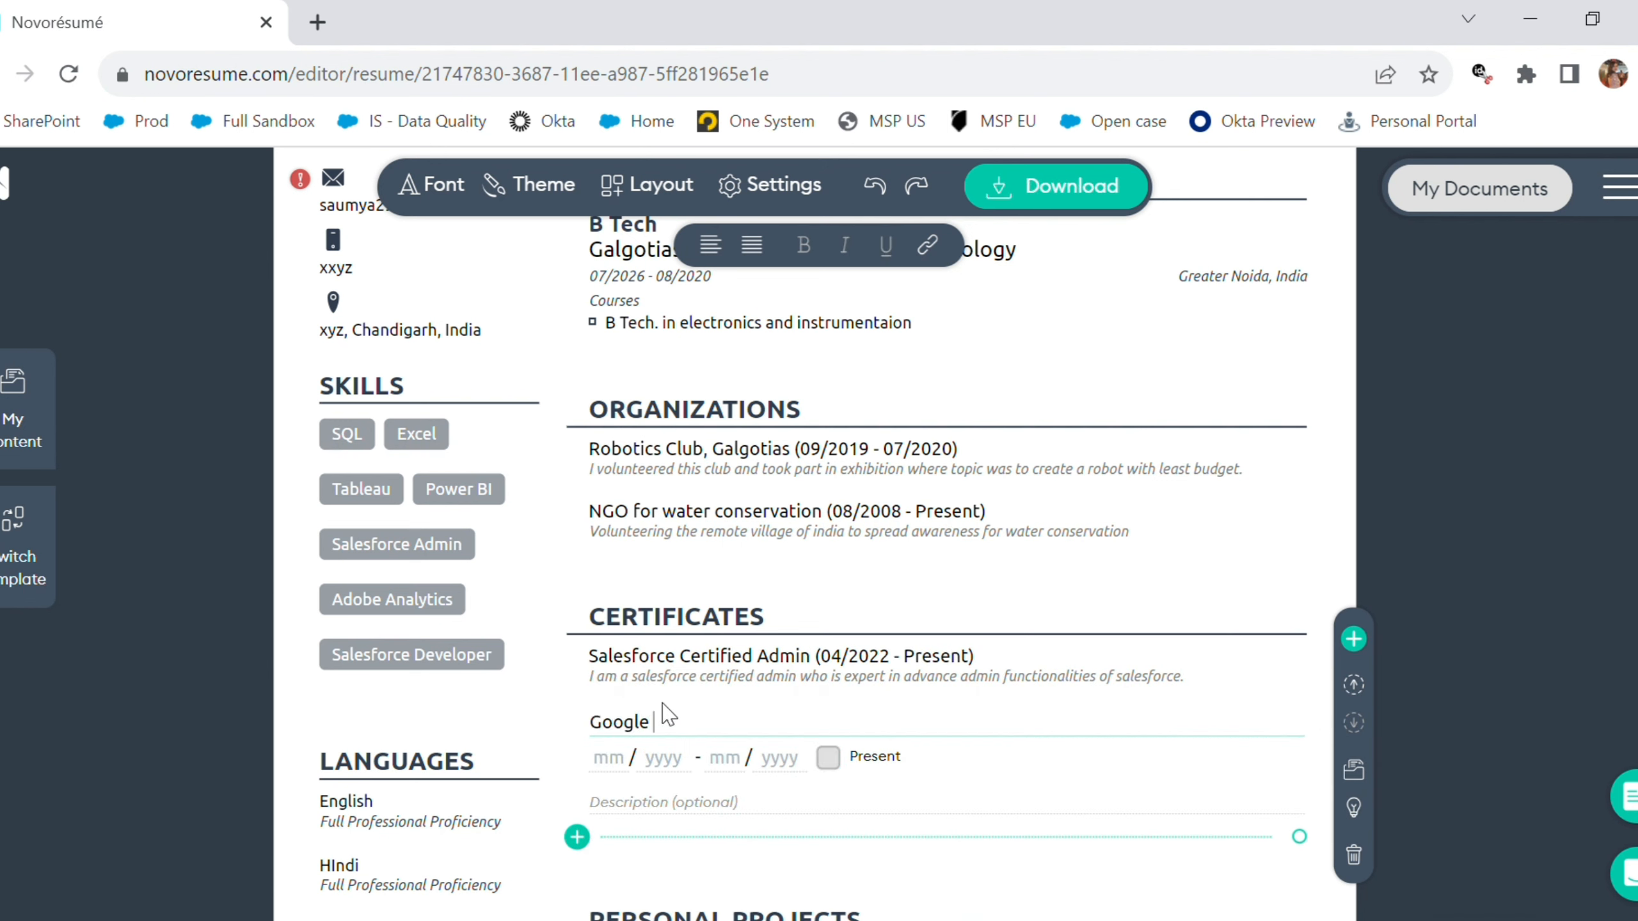
type("Data Analytics Certi")
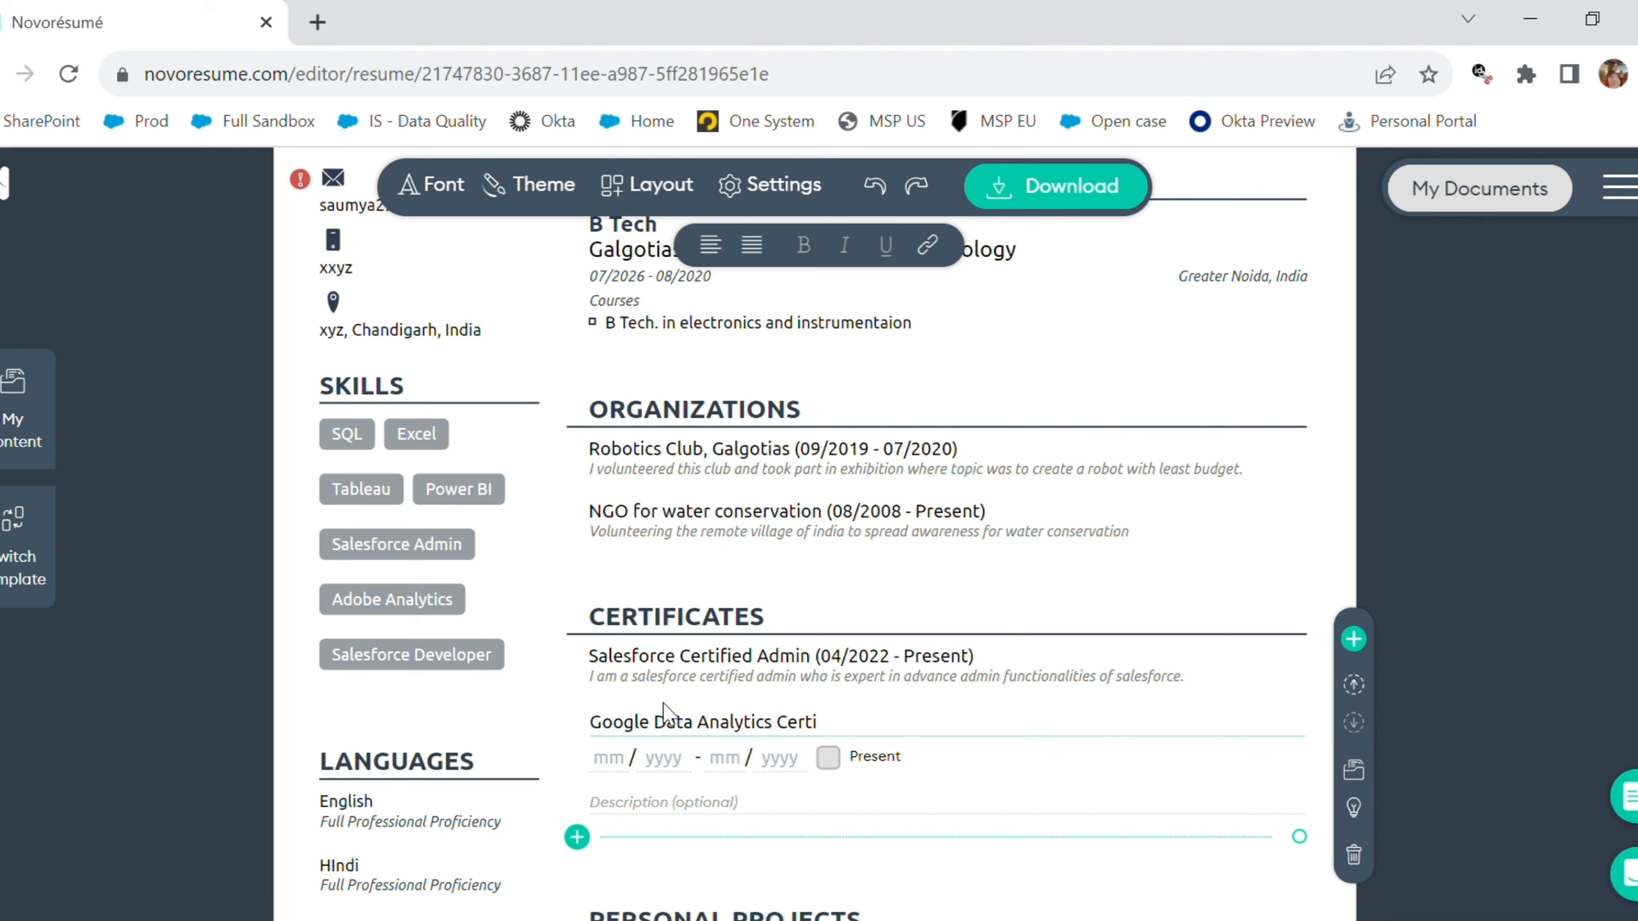
type("fied.")
left_click(616, 766)
type("09 / 2020")
left_click(828, 758)
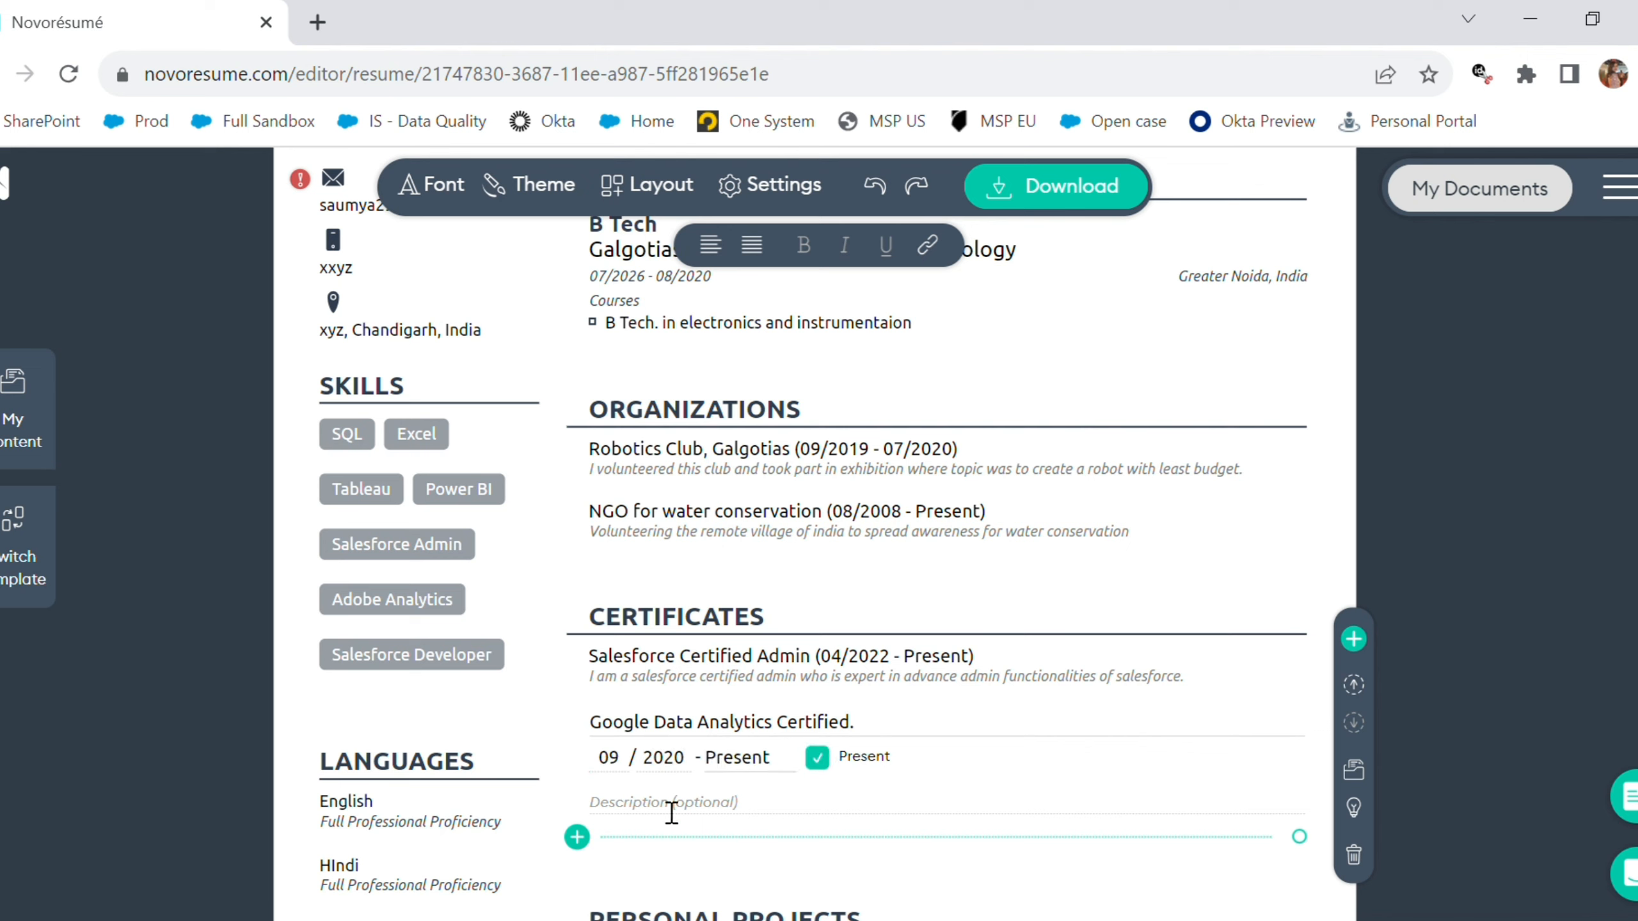
- Describe the Google certificate as Data Analytics certification by google, with DATA expertise and full proficiency in Microsoft SQL serve, Advanced Excel, Adobe Analytices etc
left_click(667, 807)
type("I am")
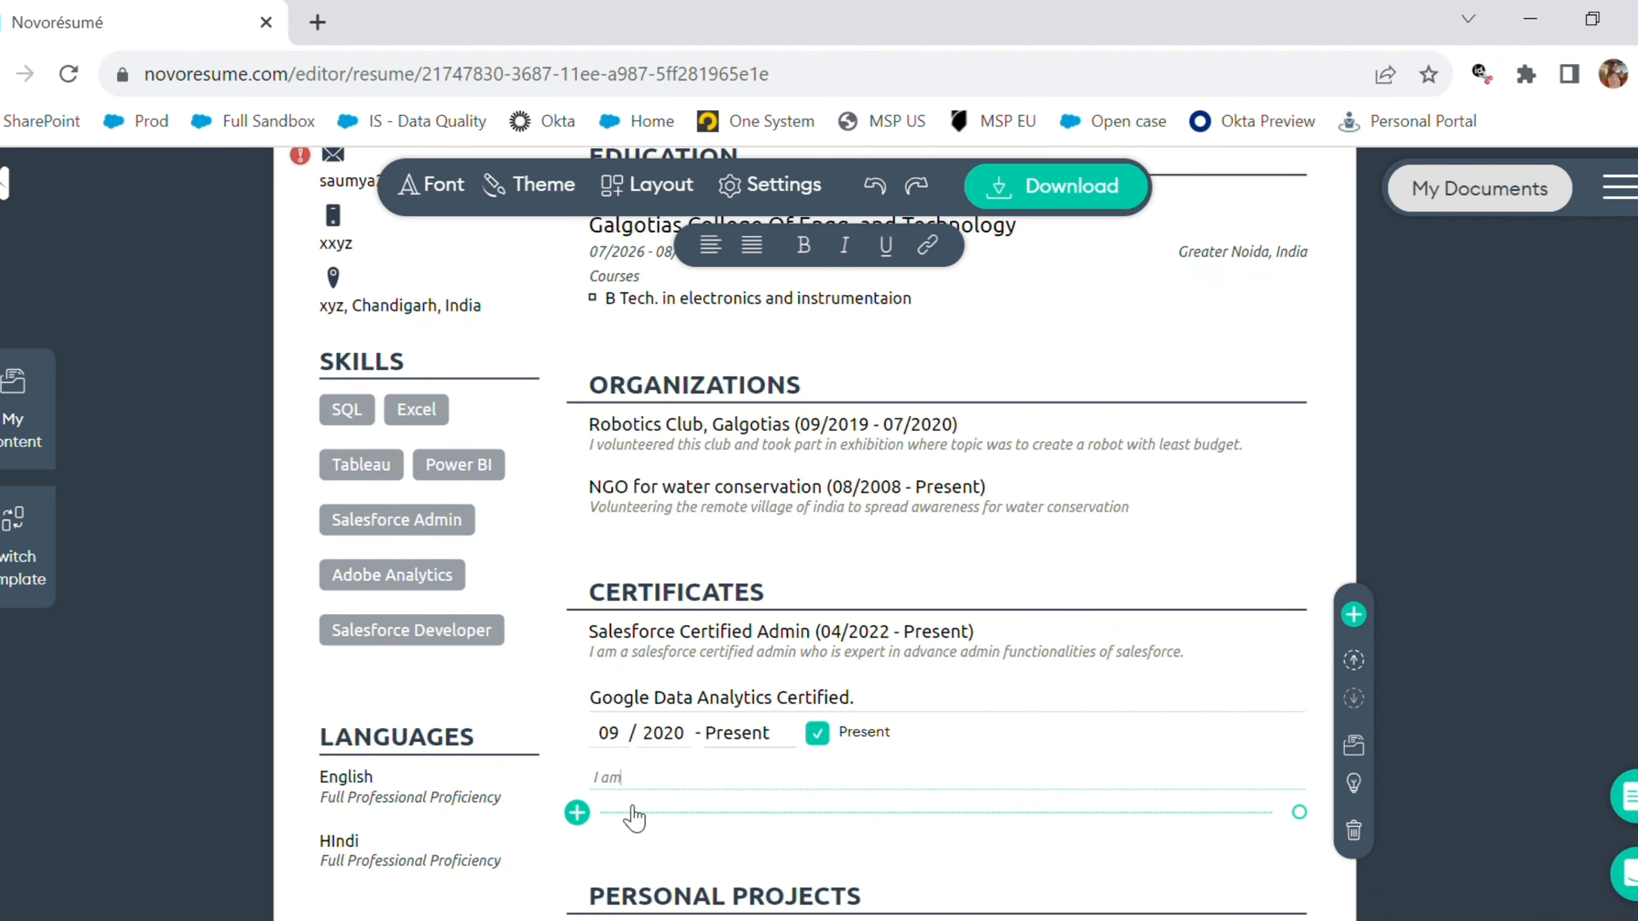
type(" certified by google")
type("in the field o")
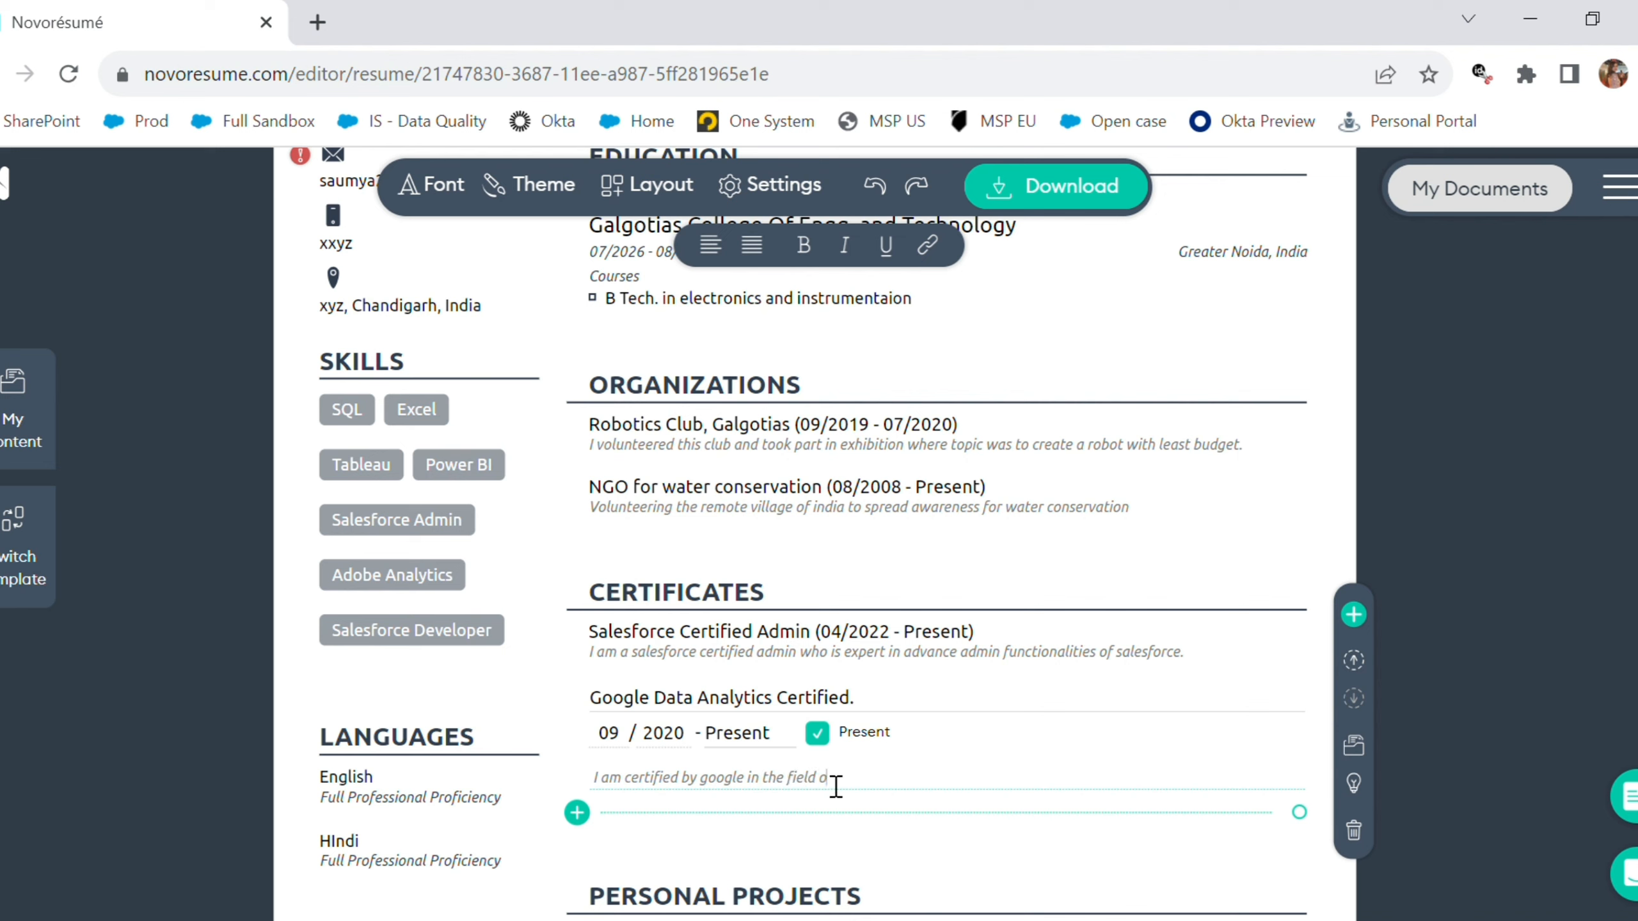
type("f Data Analytics. I")
type("am expert when it comes to DATA skills. I have full proficiency in skills such as Microsoft SQL serve, Advanced Excel, Adobe Analytics etc.")
scroll(554, 581, "down", 4)
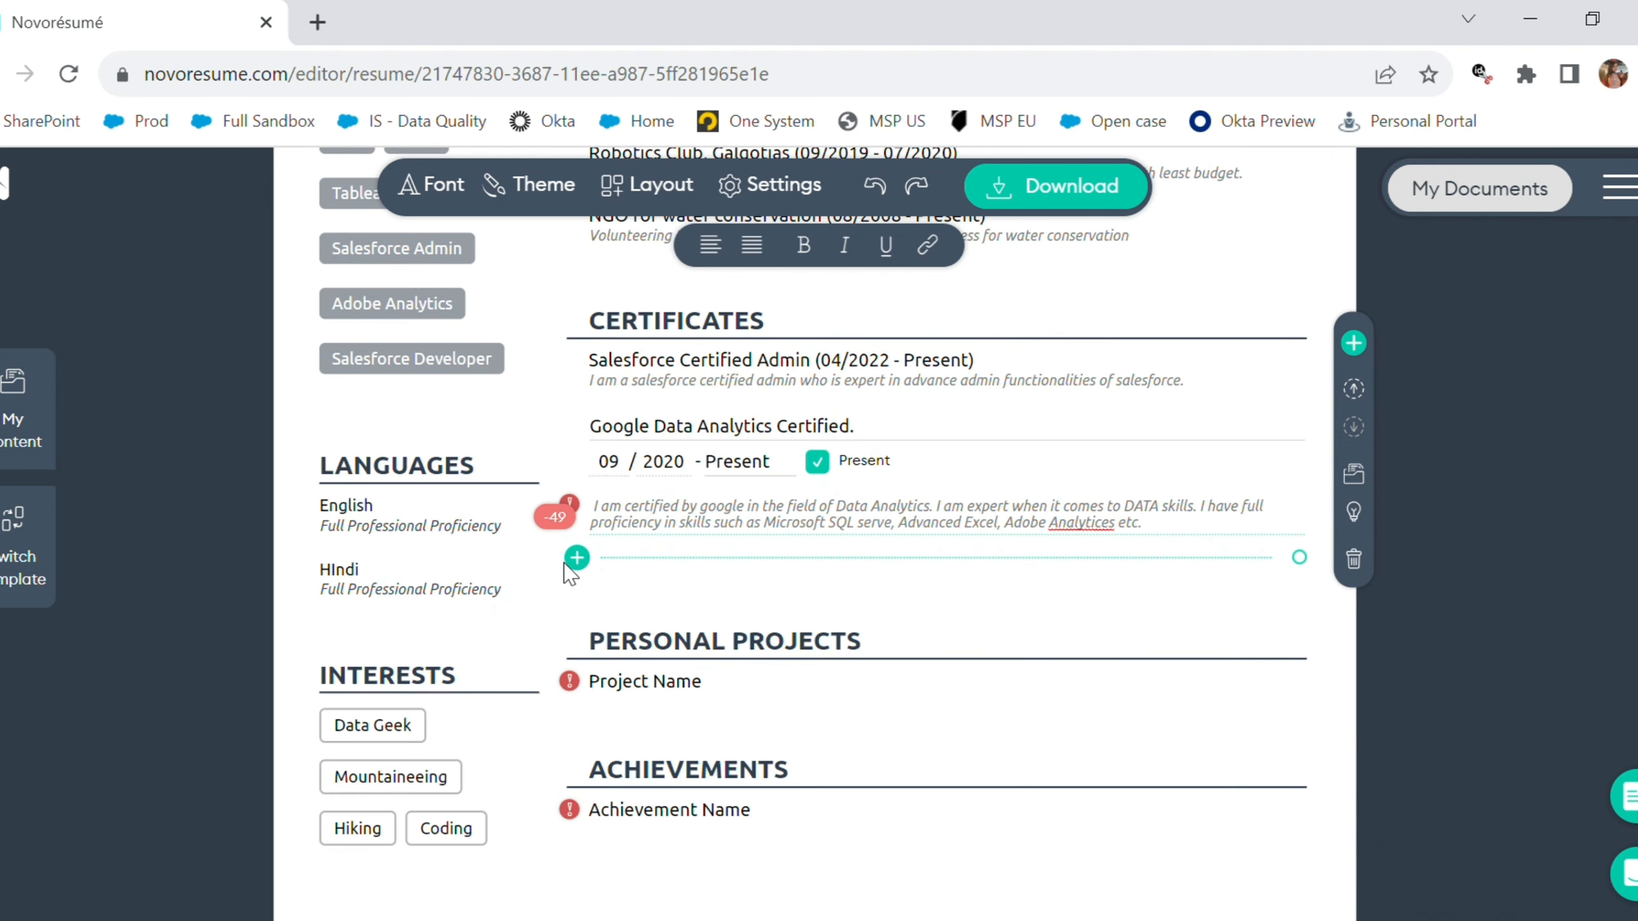
- Correct the misspelled word after "Adobe" in the Google certificate's description to "Analytics"
left_click(689, 596)
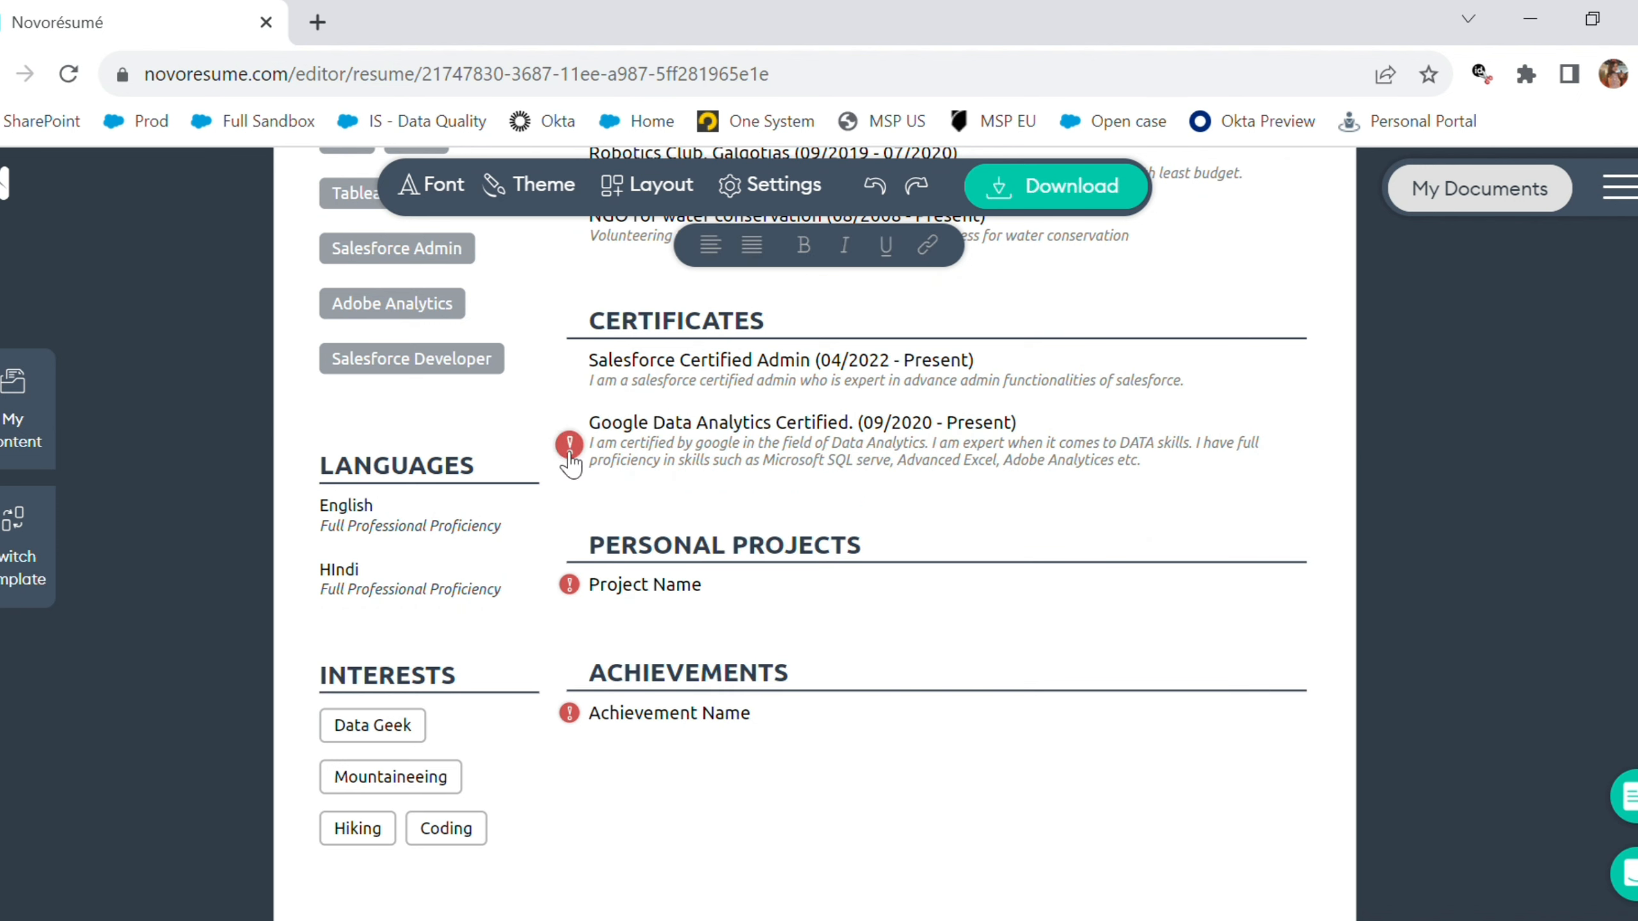
mouse_move(574, 456)
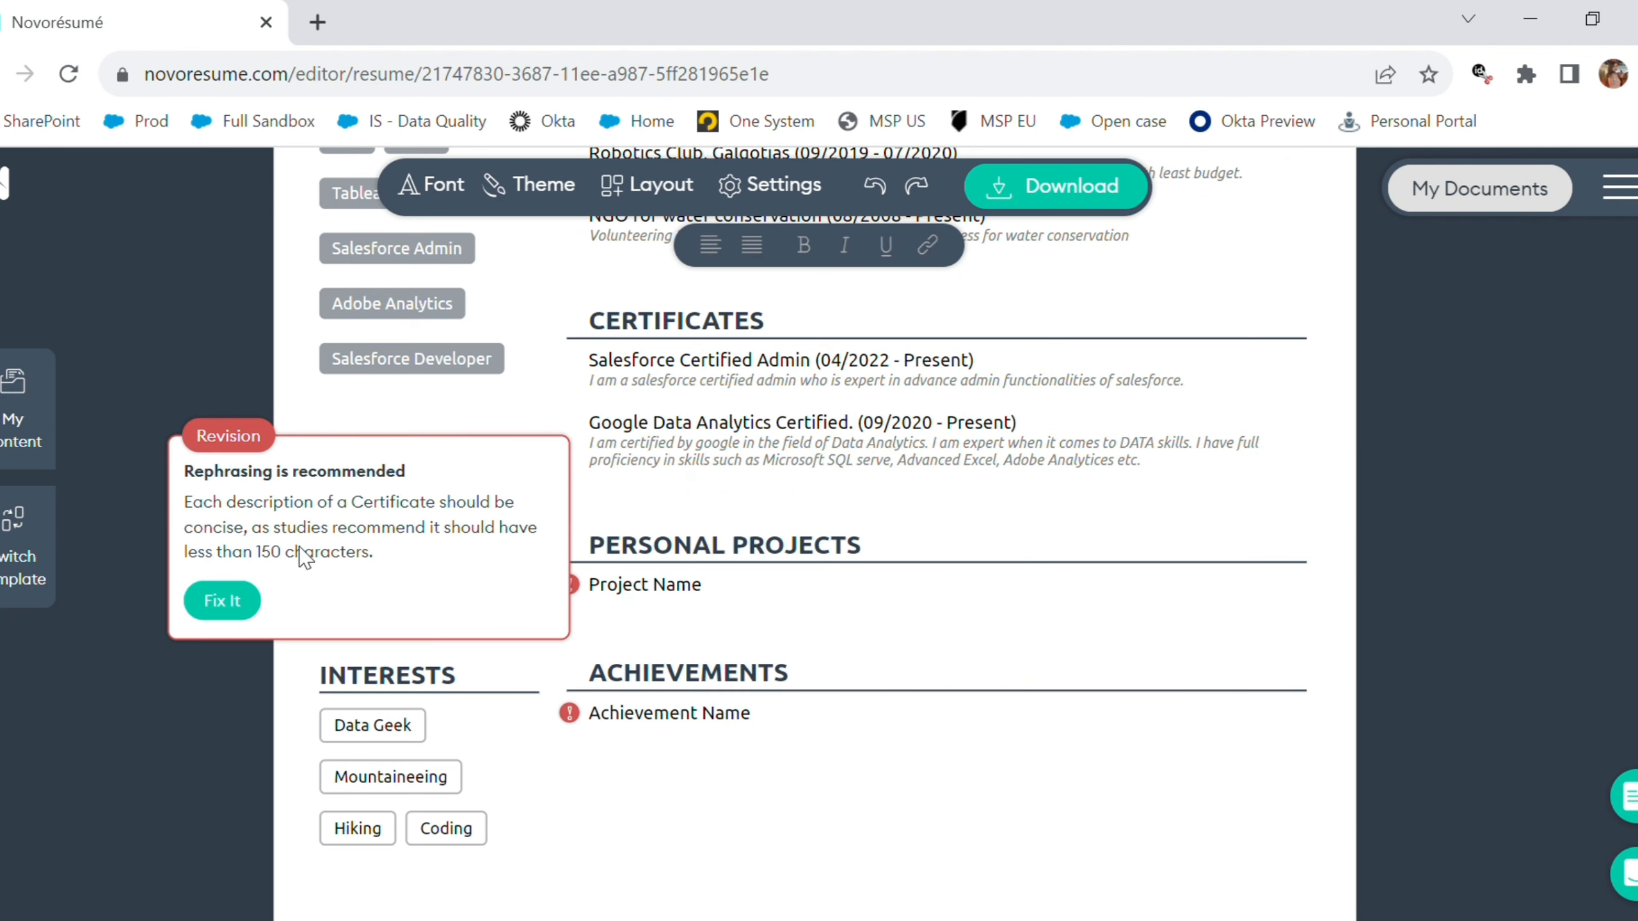
left_click(220, 601)
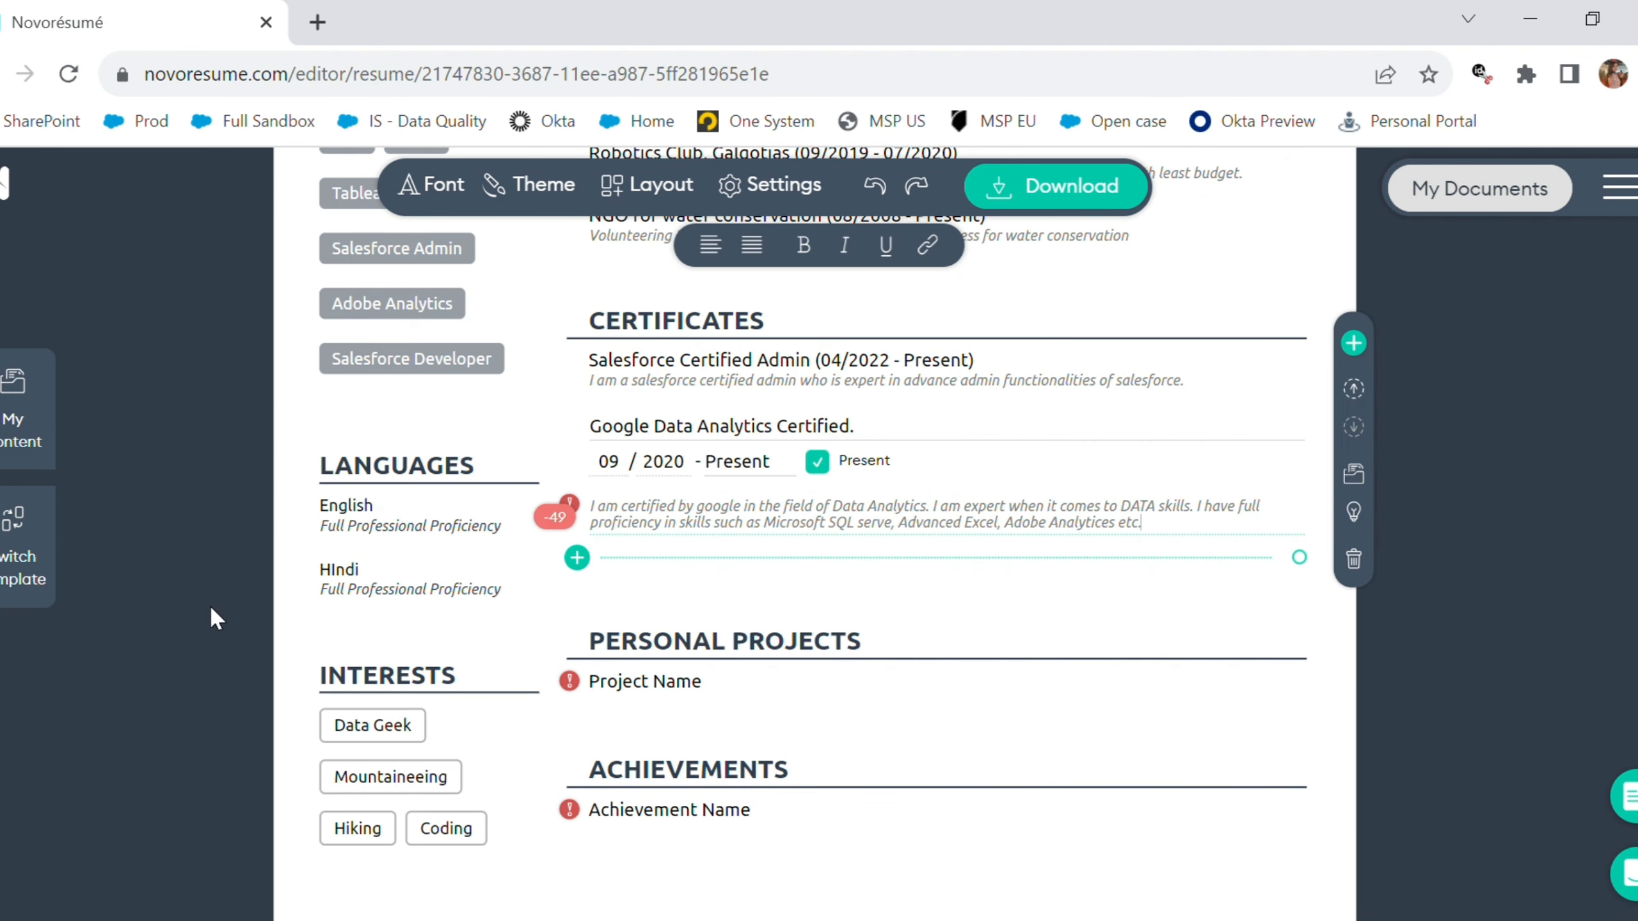
double_click(1090, 524)
type("Analytics")
left_click(868, 602)
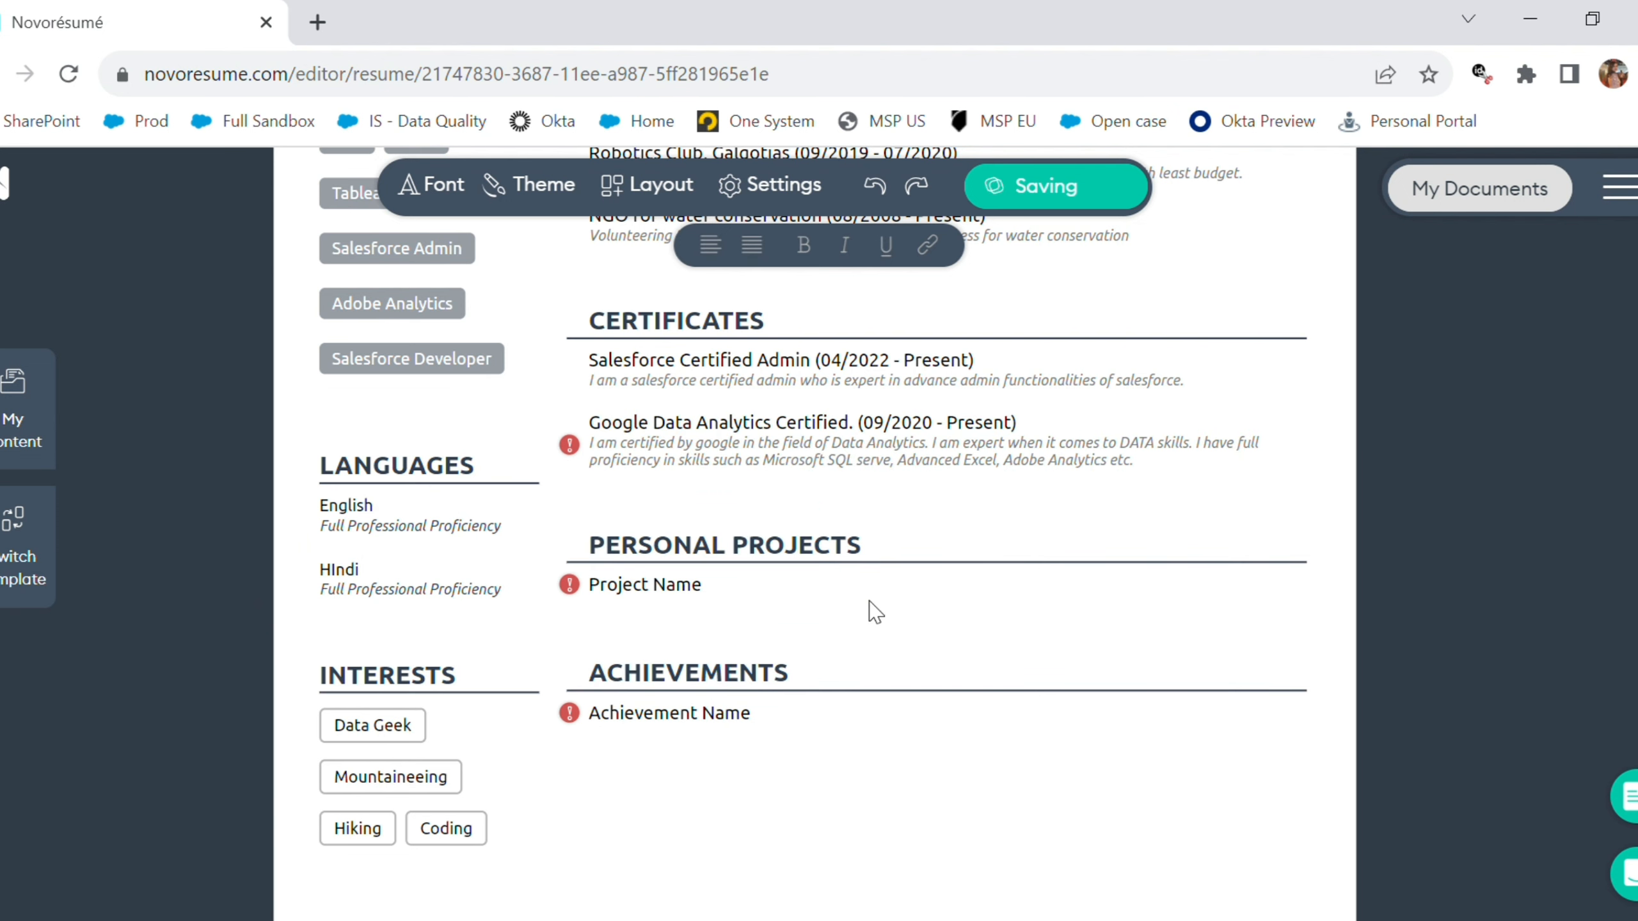
mouse_move(580, 461)
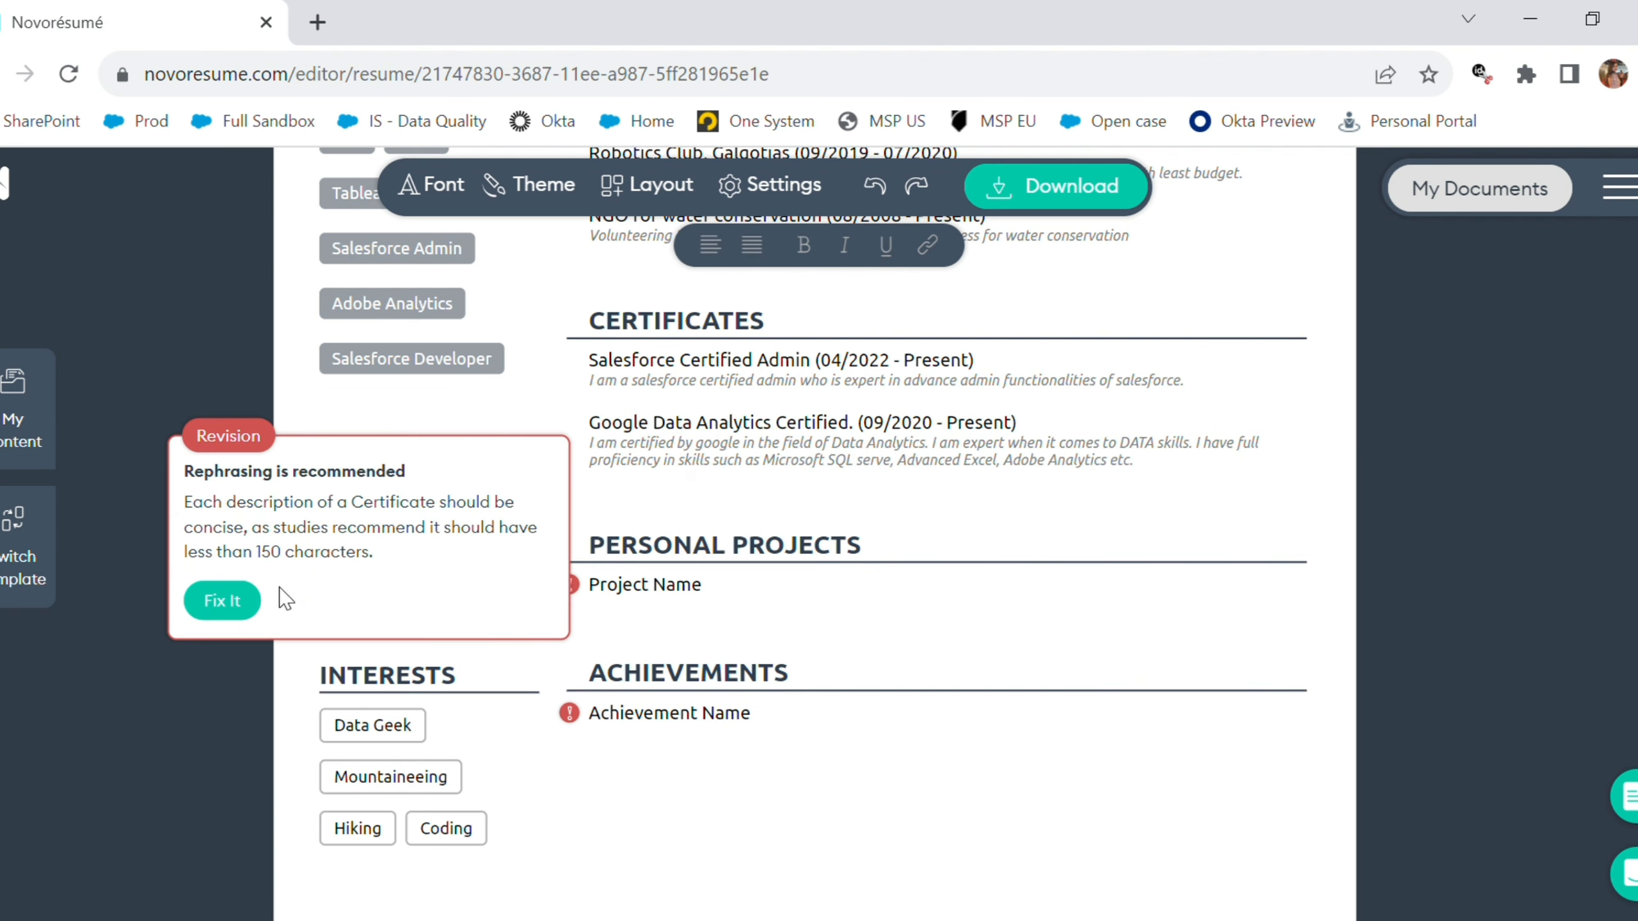
left_click(223, 602)
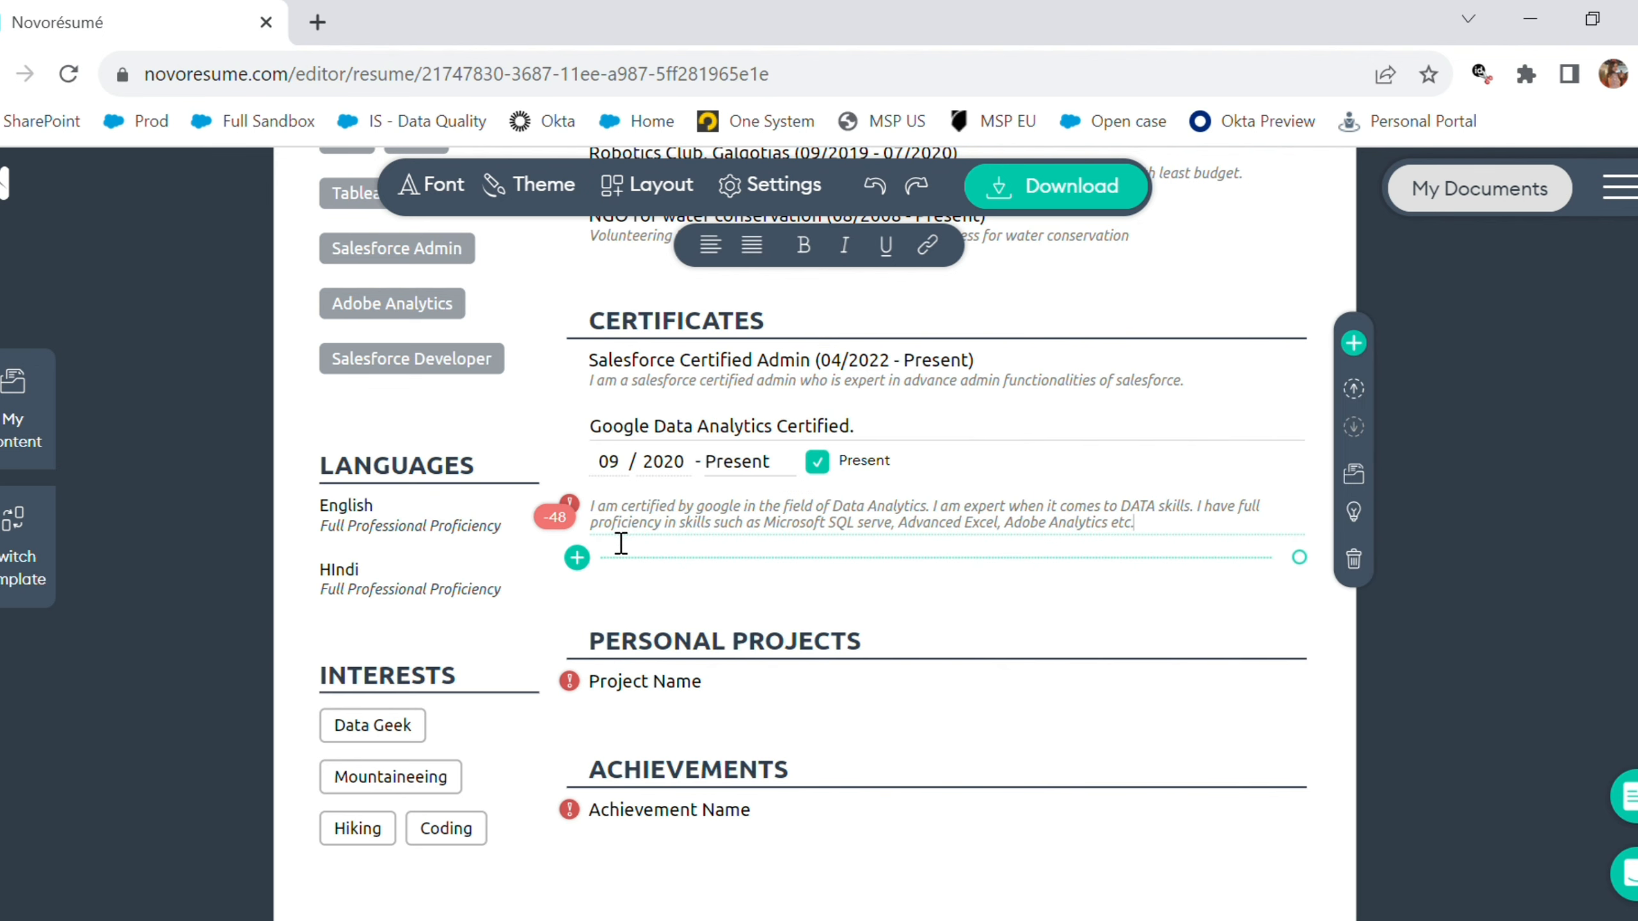
left_click(704, 538)
- Name the first personal project "Data Cleaning/Visualization using Excel and Power BI"
left_click(706, 584)
type("Data C")
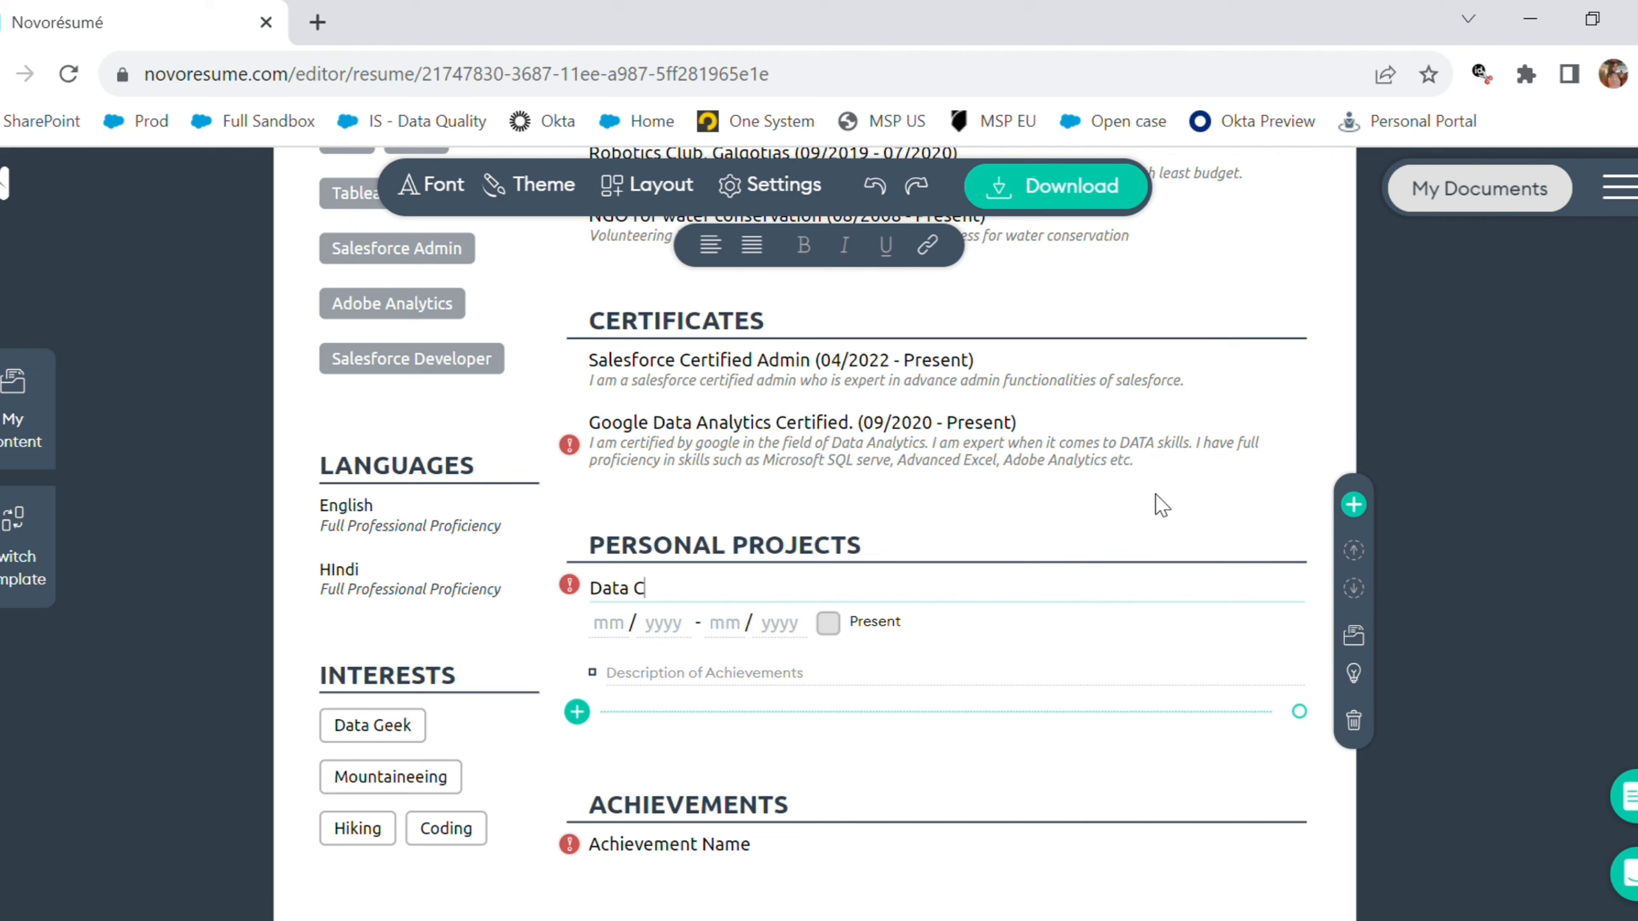
type("leaning using")
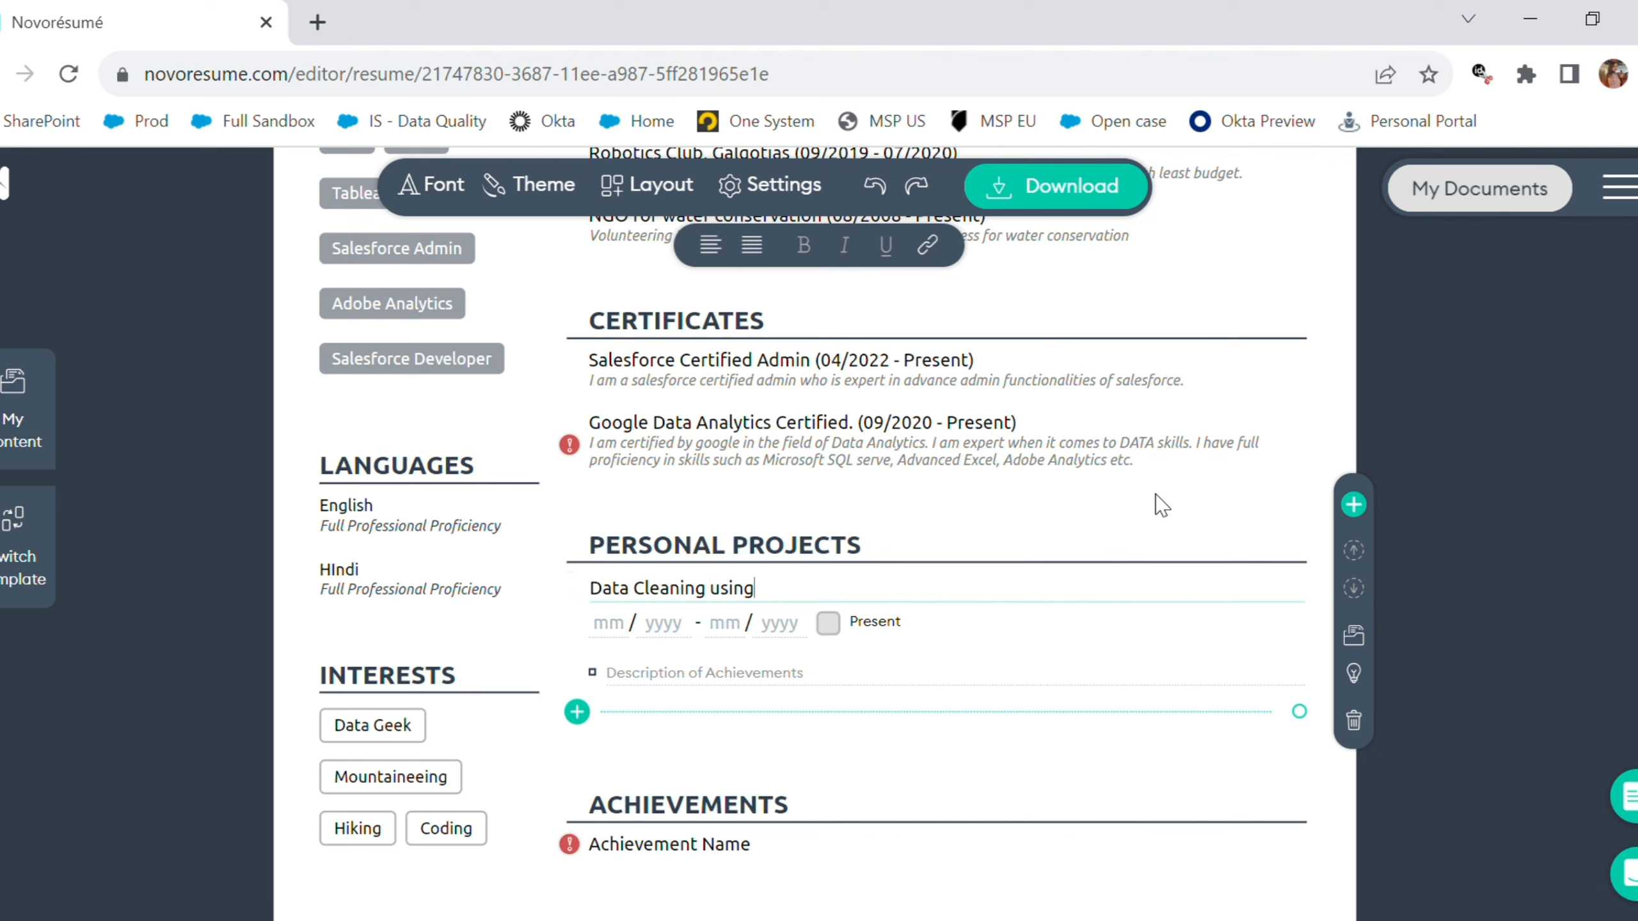
type(" Excel")
left_click(716, 594)
type("/Vizualizat")
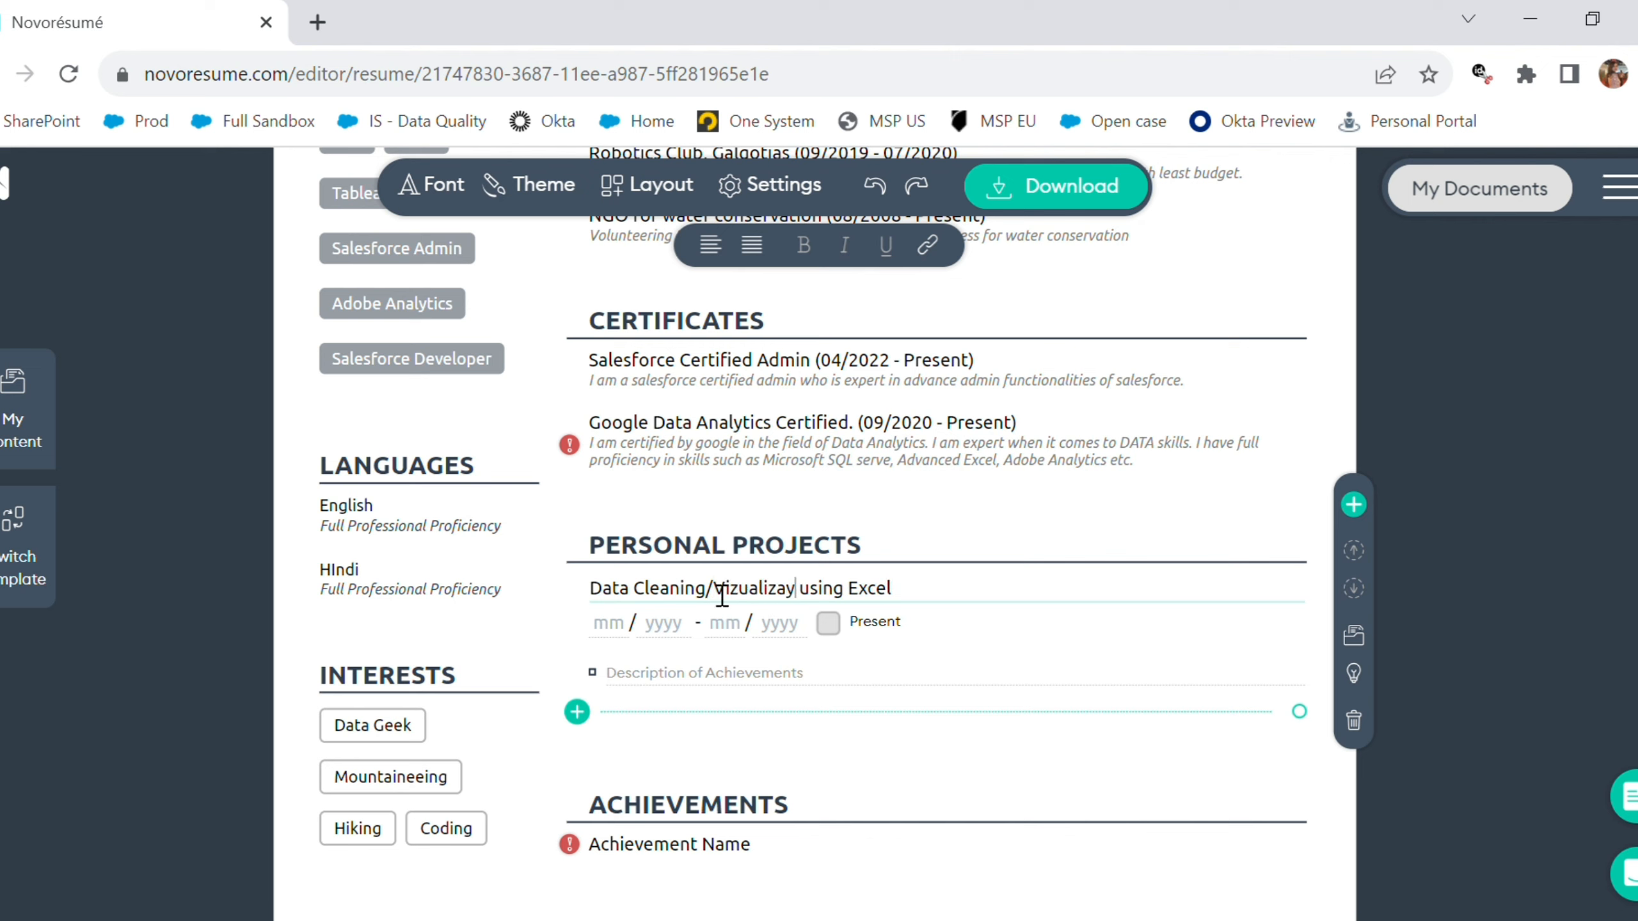
type("ion")
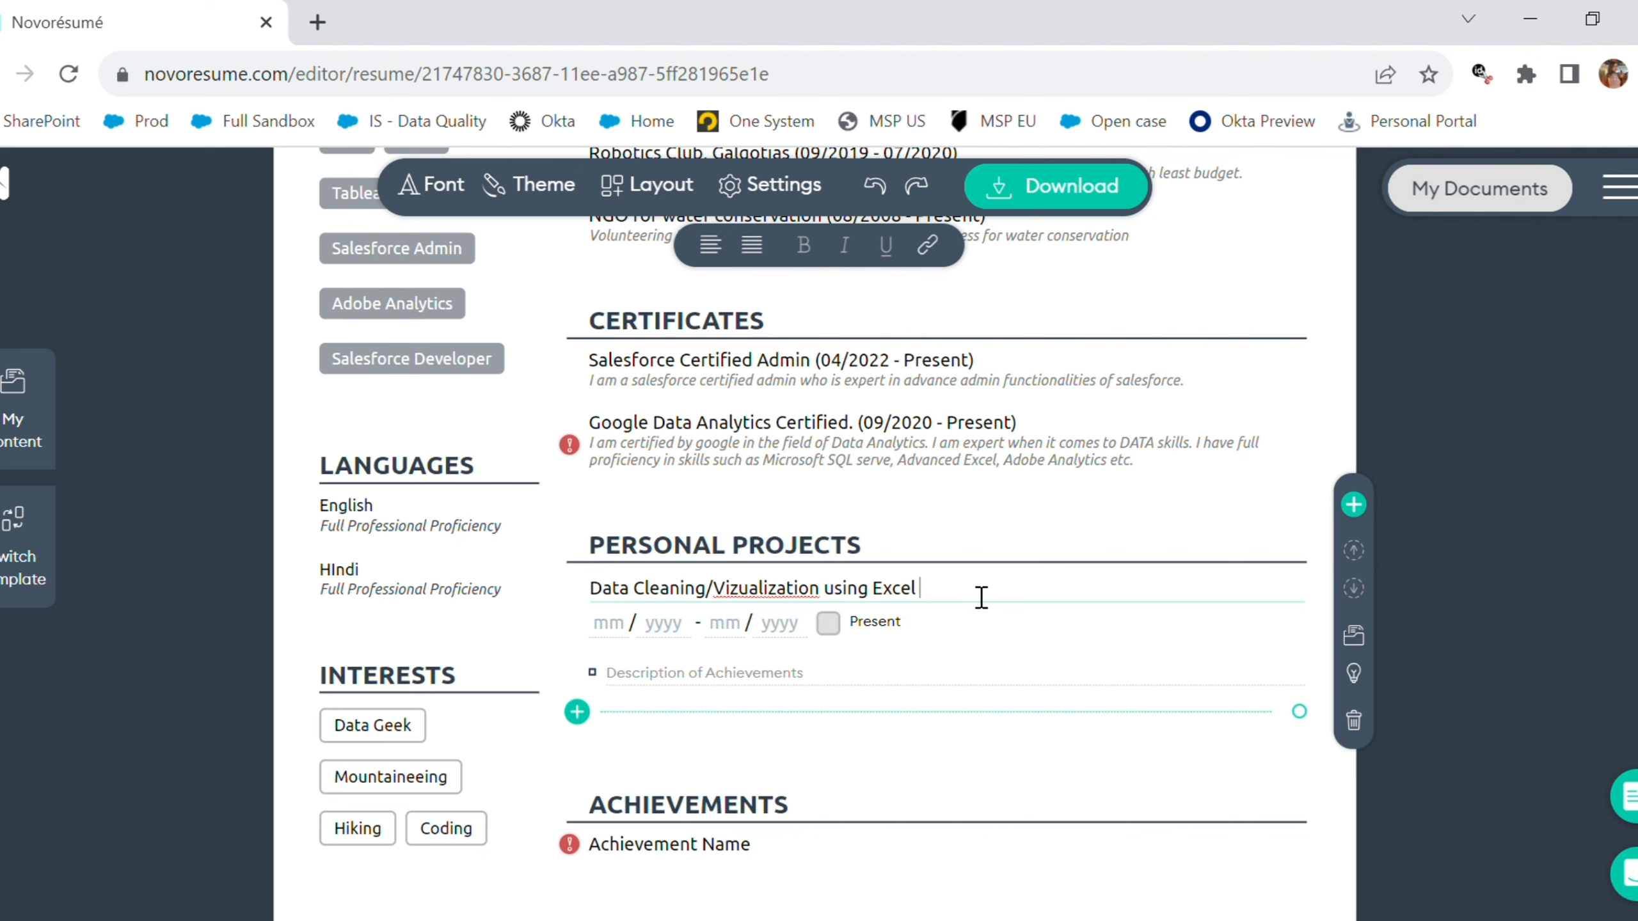
double_click(748, 592)
left_click(775, 203)
type("and Power BI")
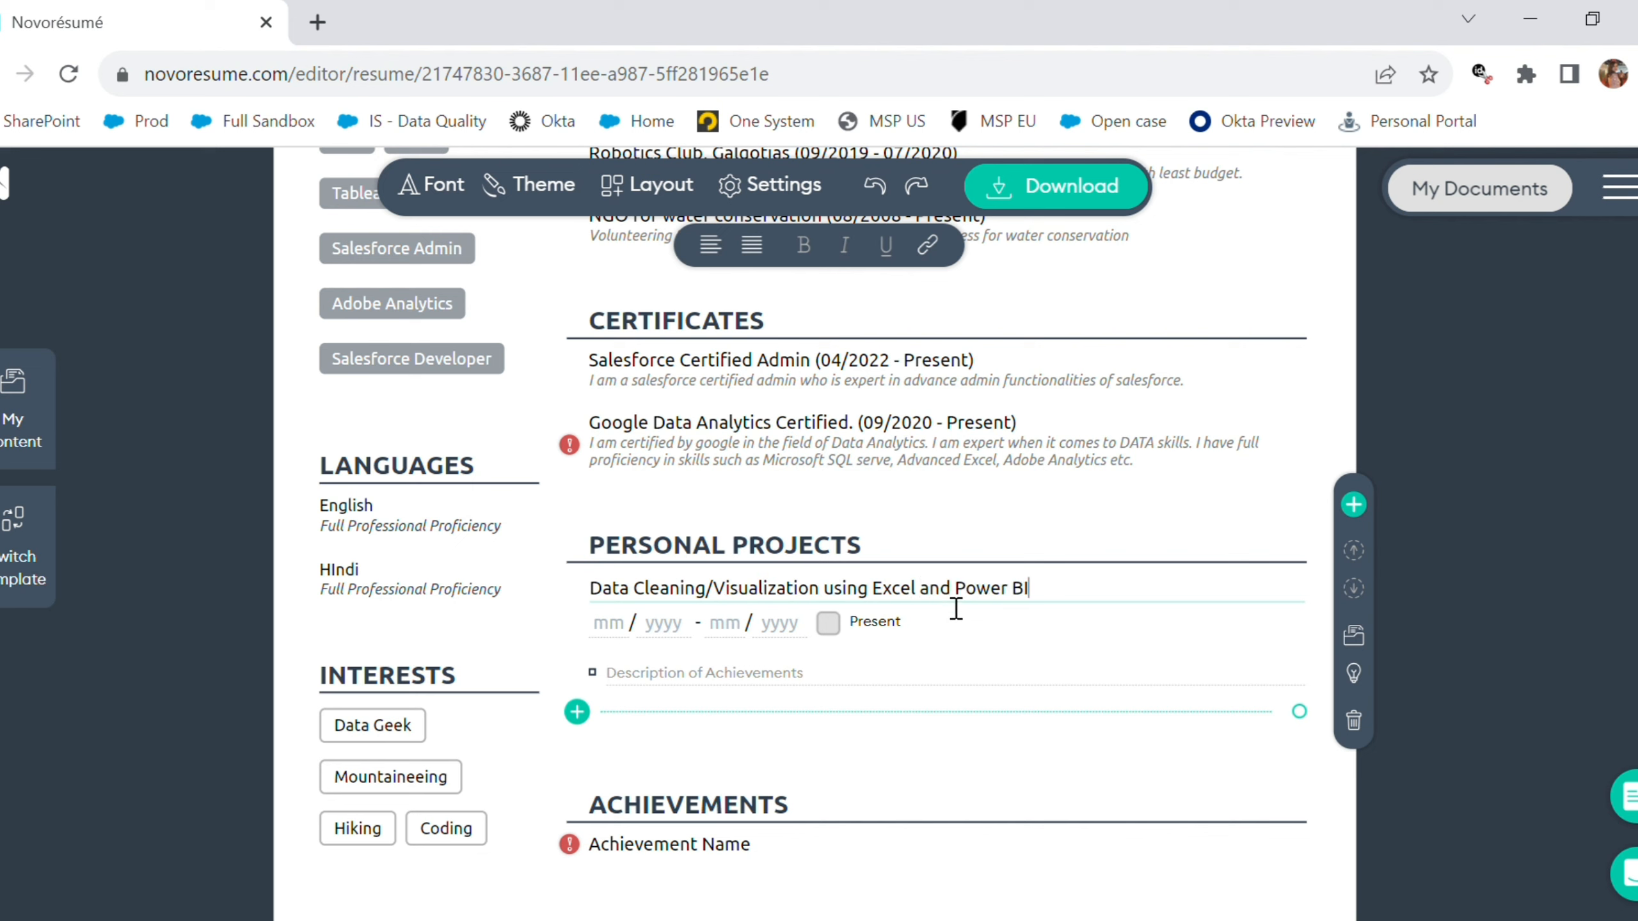
- Set the personal project's dates from 08/2022 to 09/2022
left_click(635, 635)
type("08 / 2022 - 10 /")
left_click(712, 626)
type("092022")
- Begin the project description with "I took the dirty data related to company sales from google and utilized the excel functionality such as pivot table,"
left_click(634, 677)
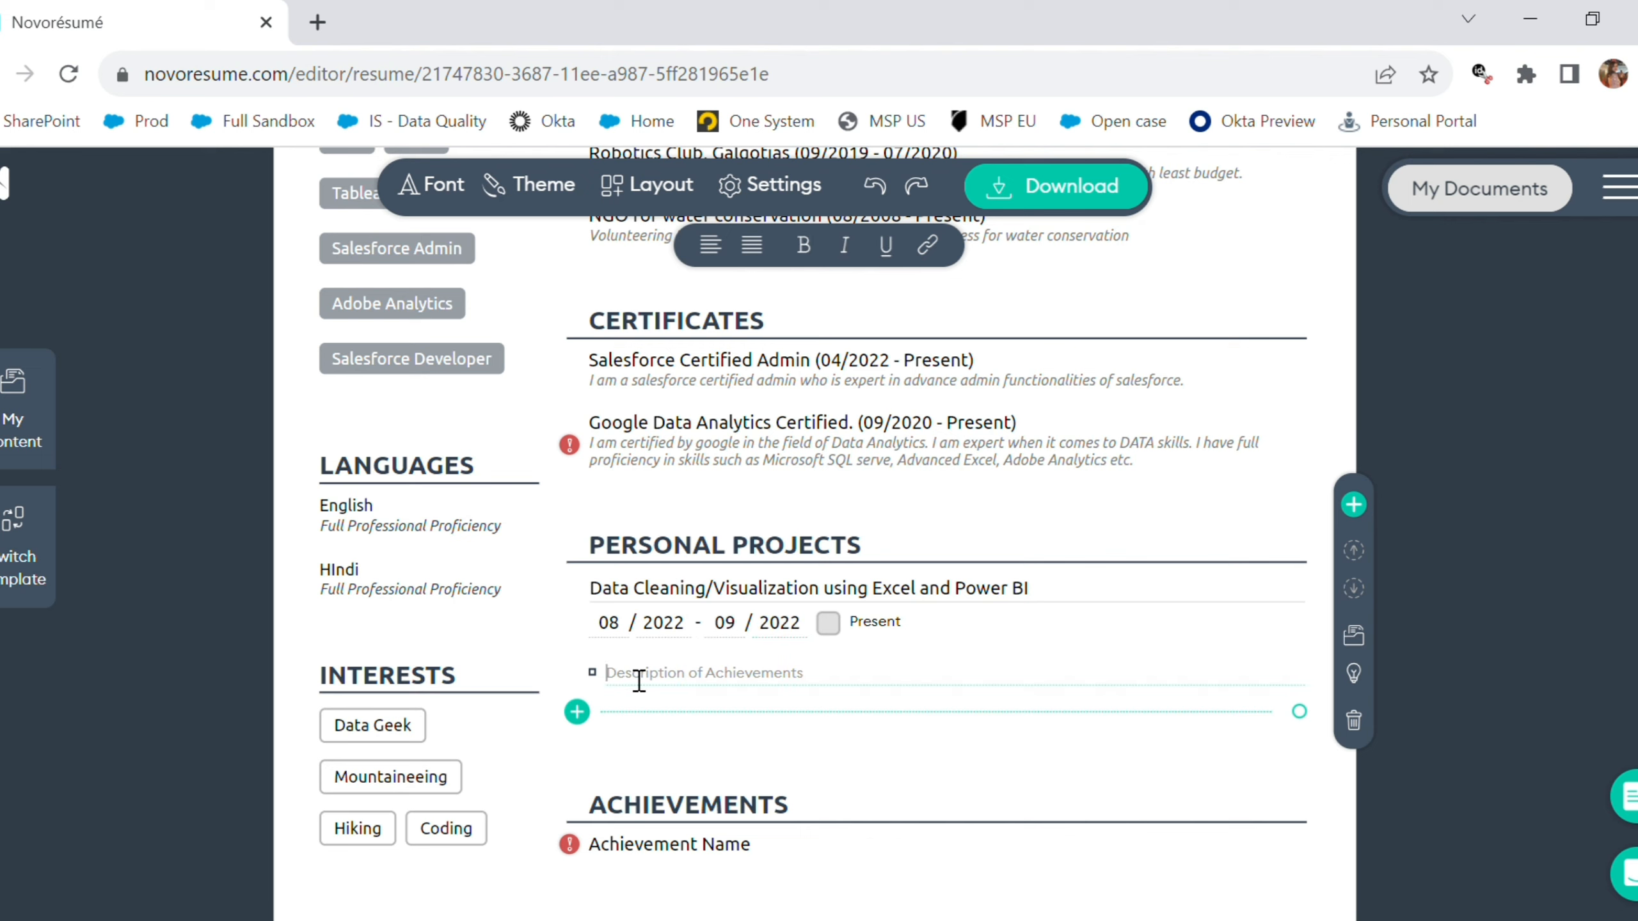
type("I")
key("BackSpace")
type("I took the dirty data related to comp")
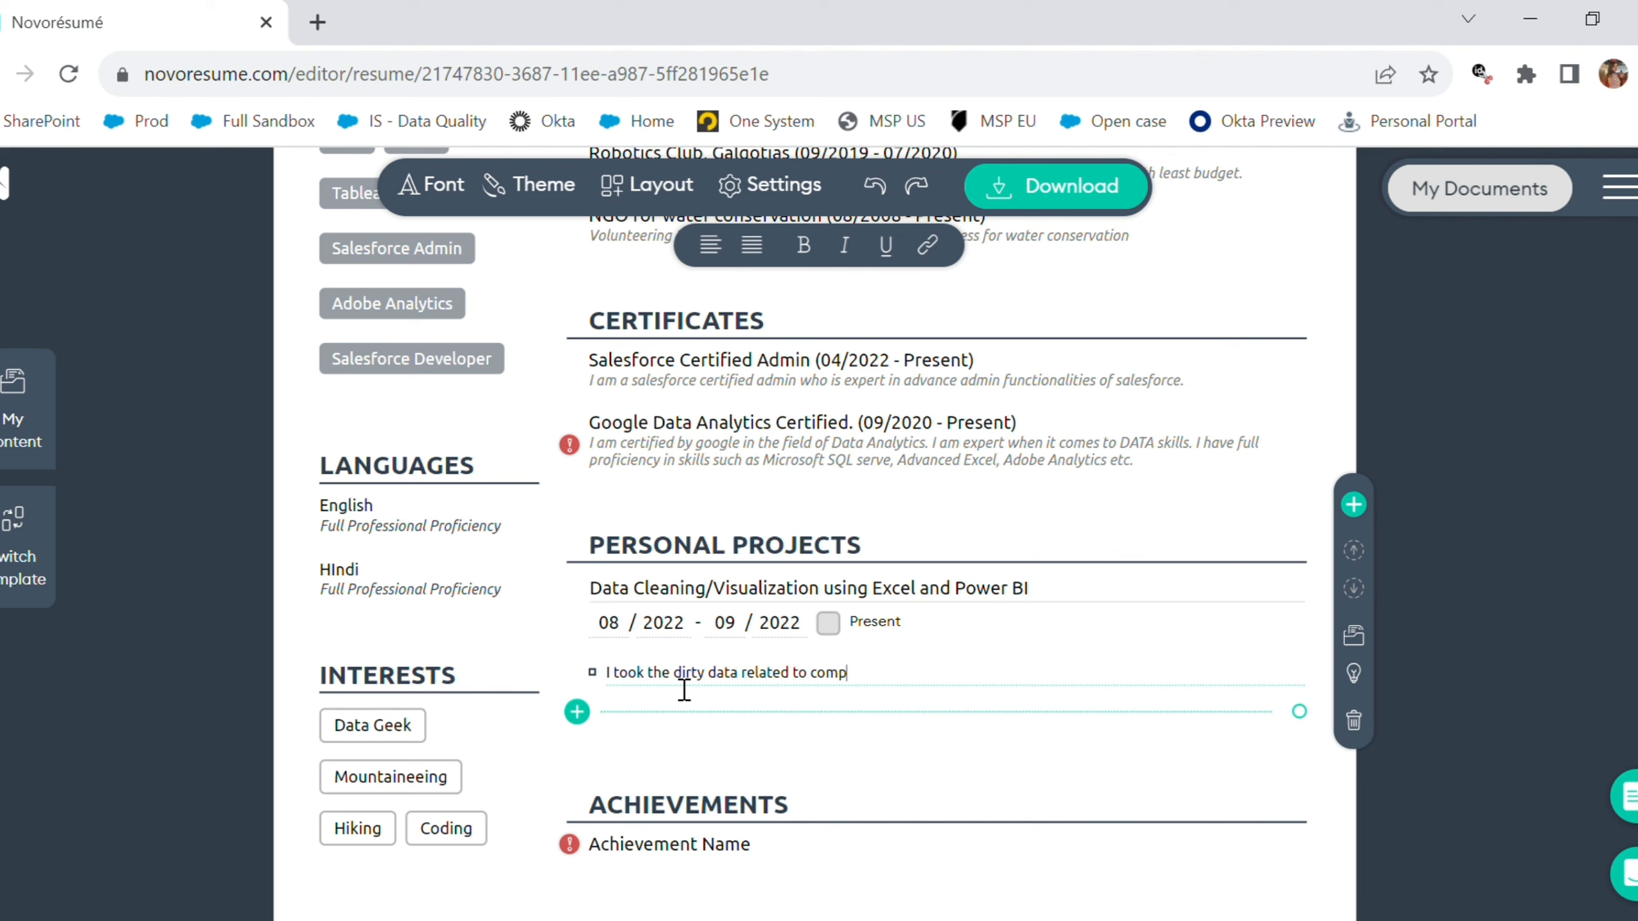
type("lany sales from google and")
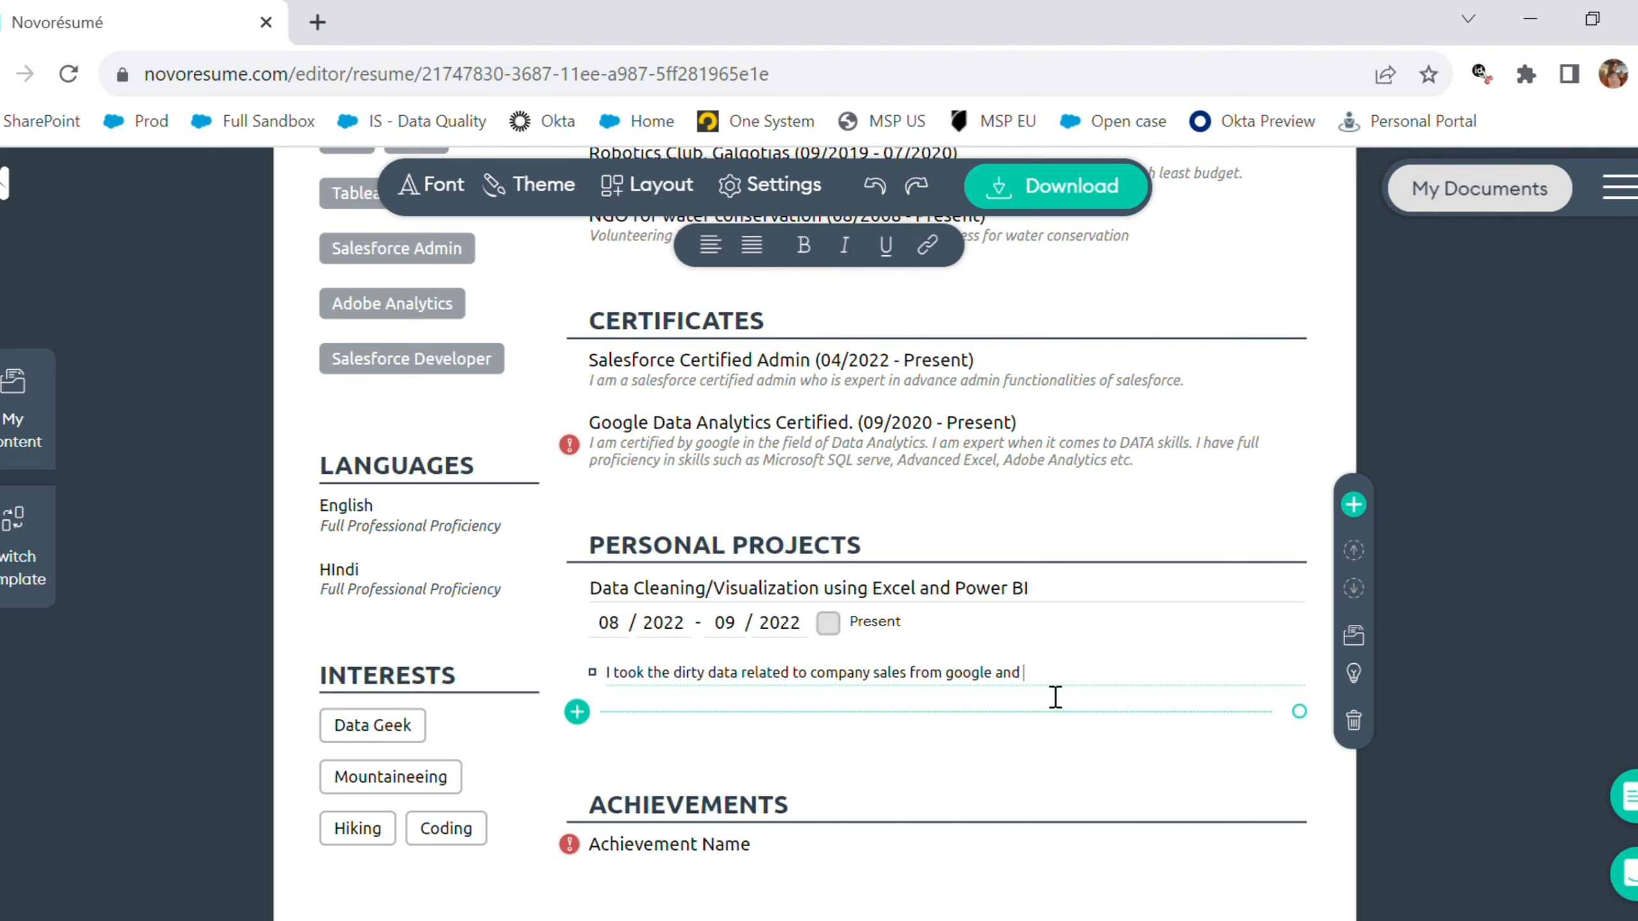
type("utilized the excel functionaly")
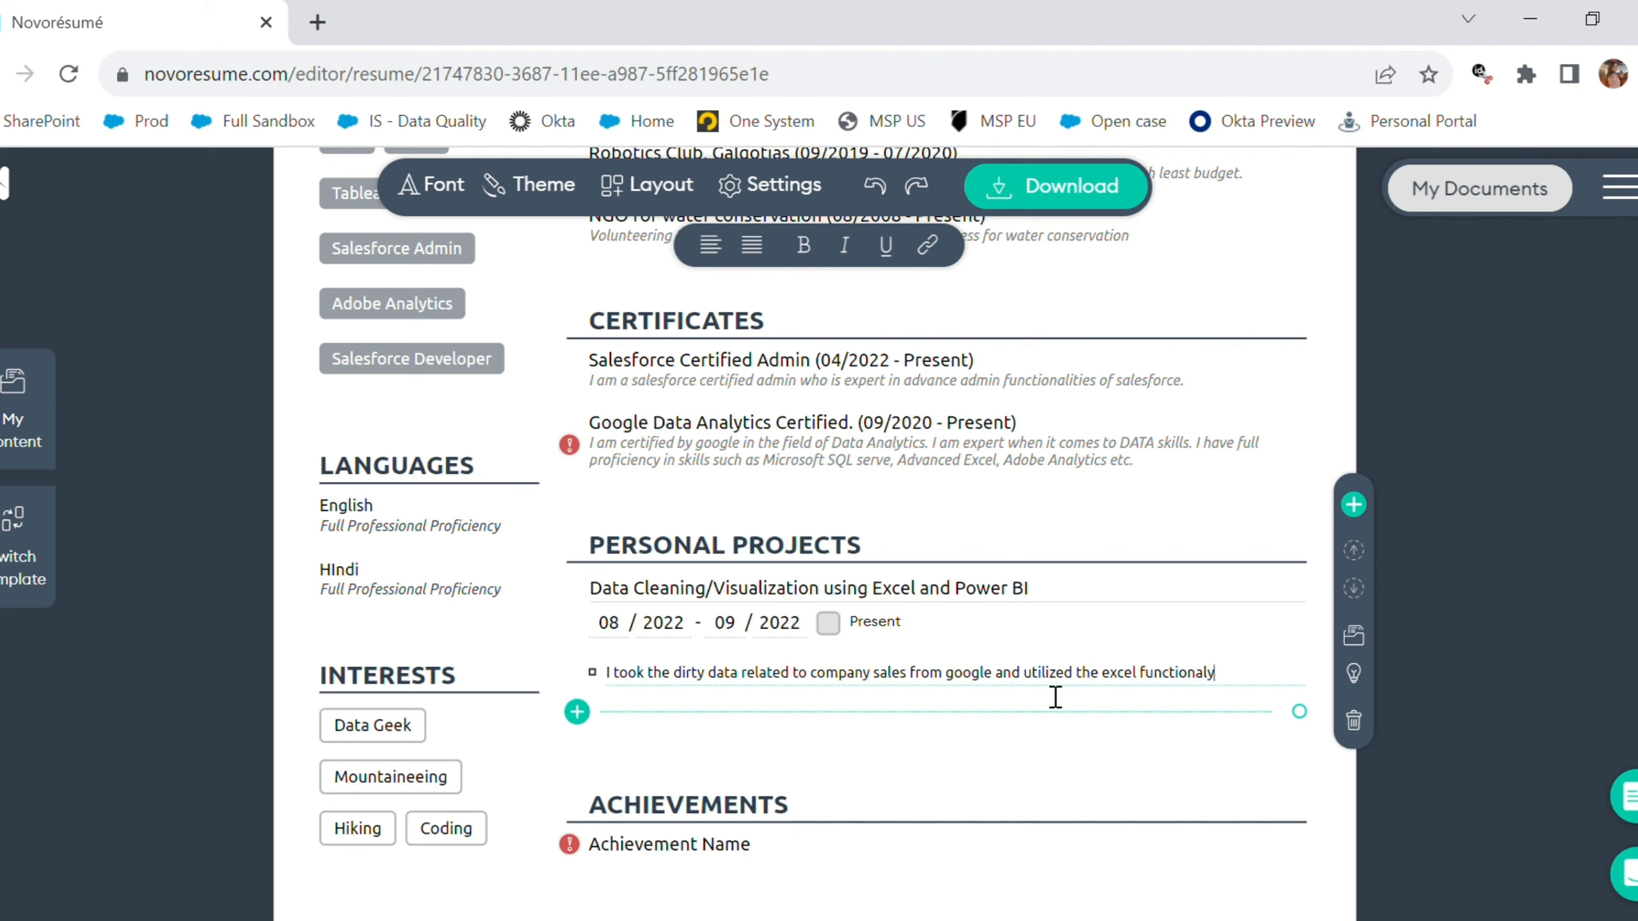
key("BackSpace")
type("ity such as pivot table,")
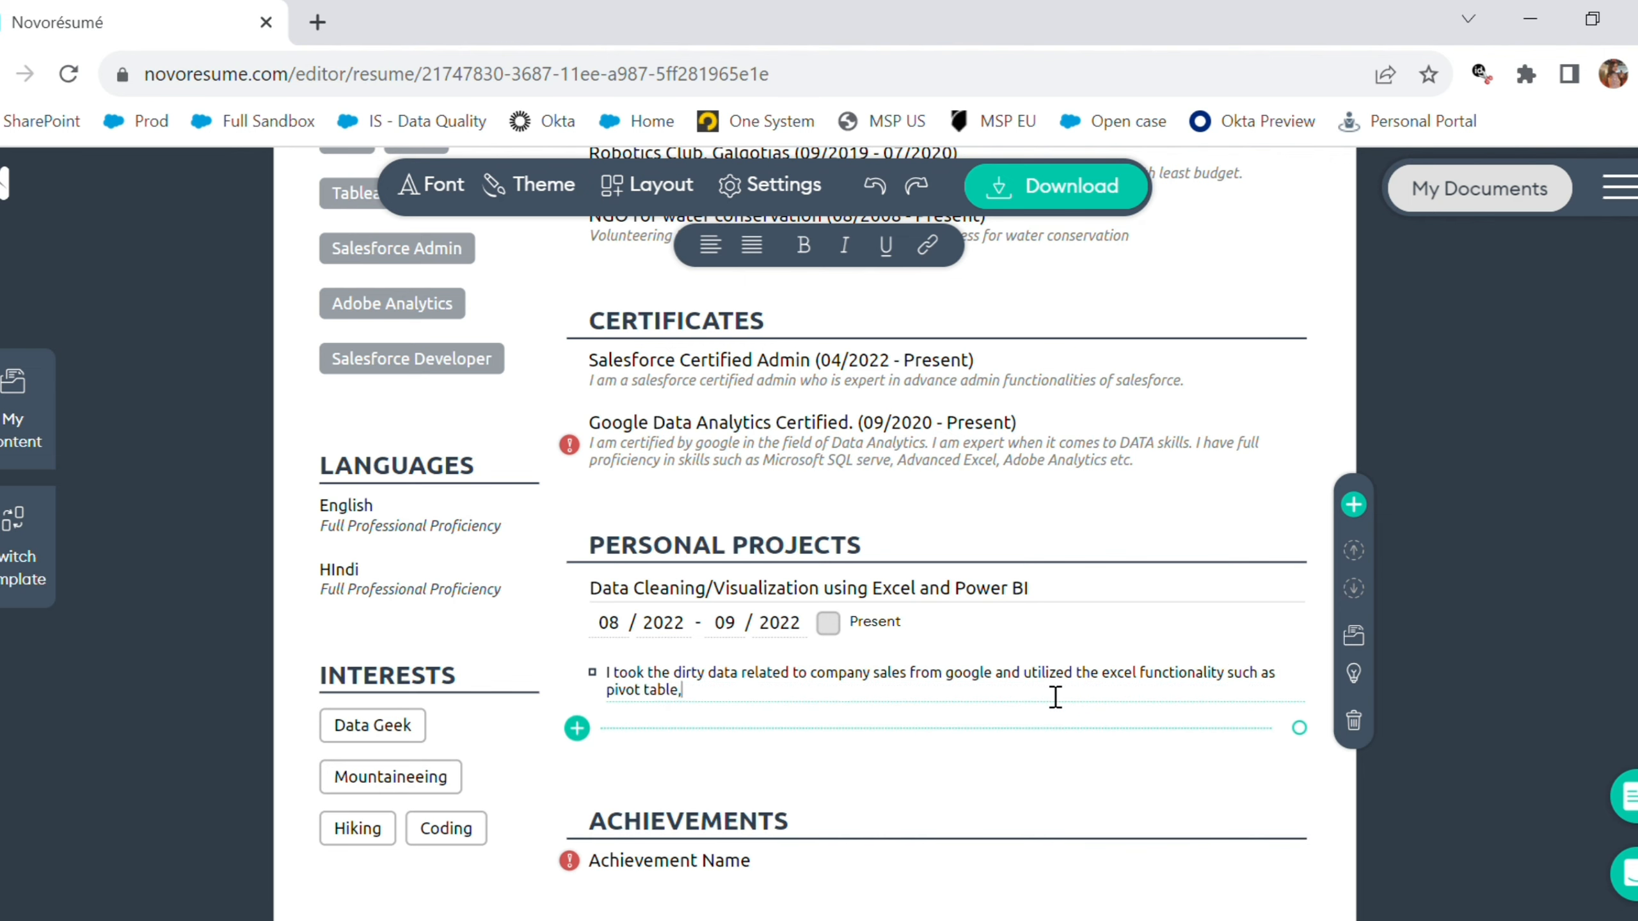
- Continue the project description with "conditional formatting, Iferror, find & Replace in order to clean to the DATA."
type(" conditional formatting")
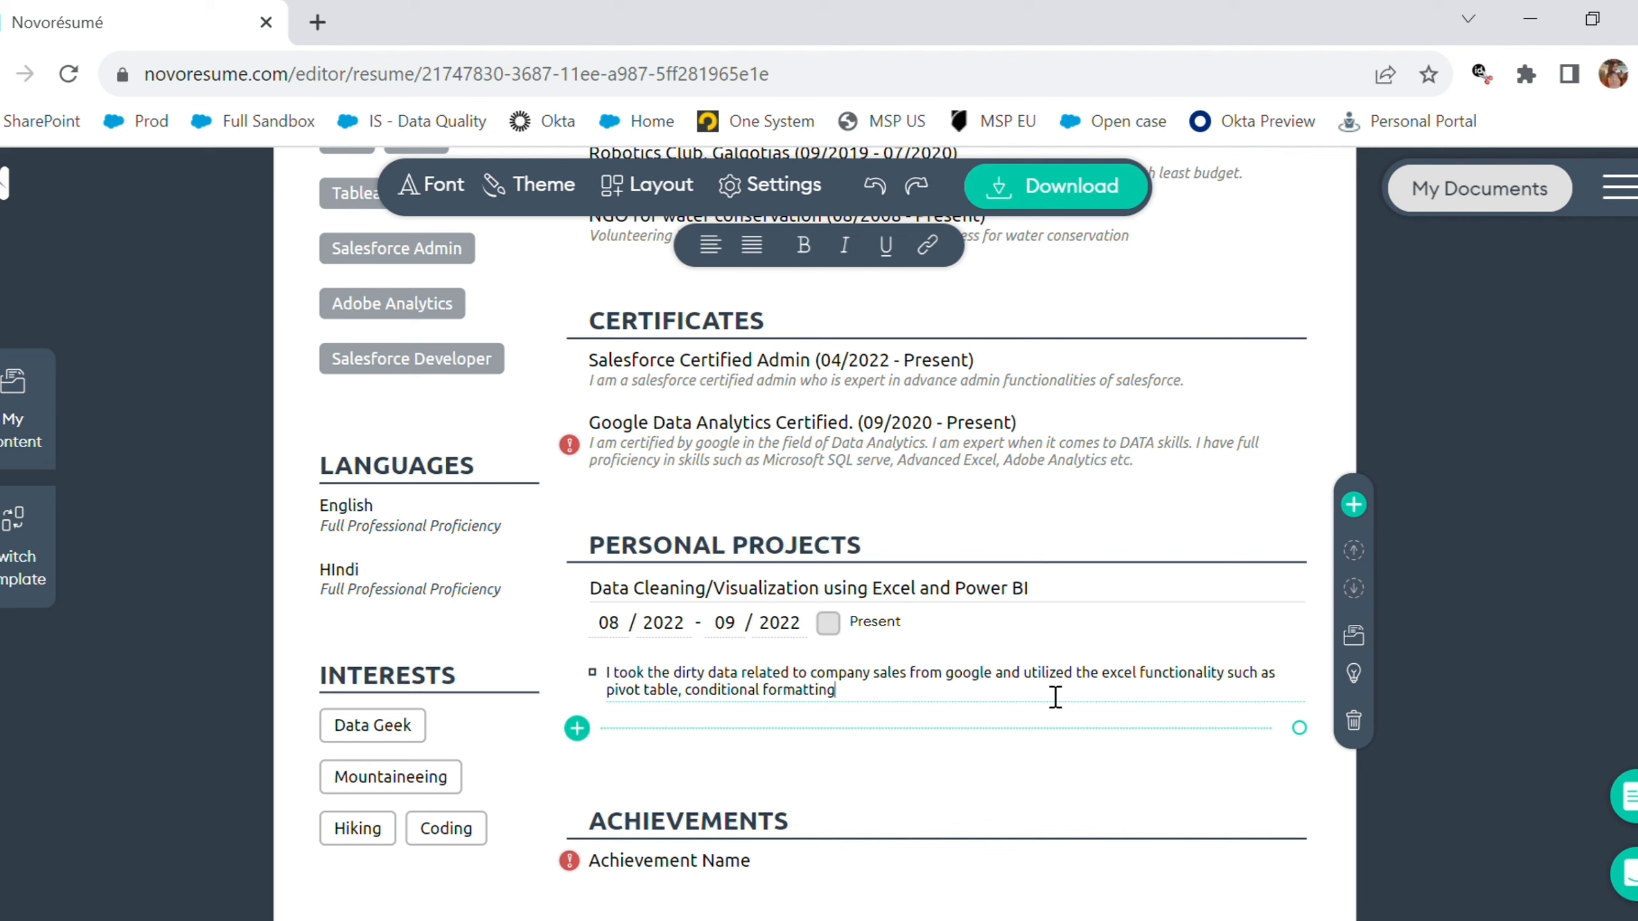
type(", ")
type("Iferror, find & Replac")
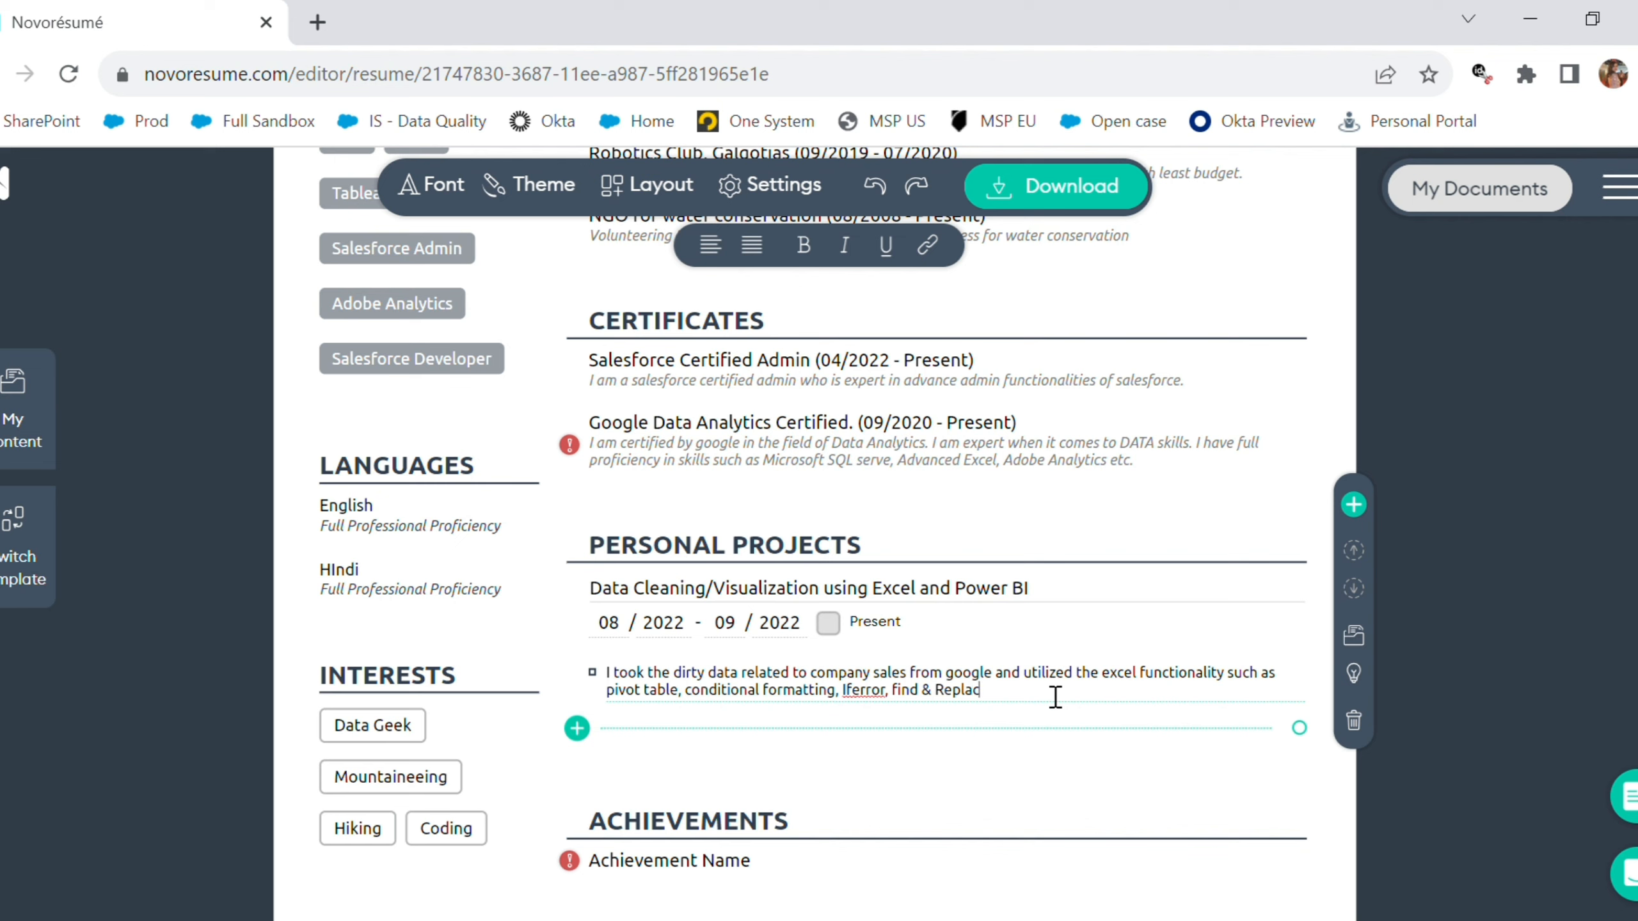
type("e in order to clean to the DATA.")
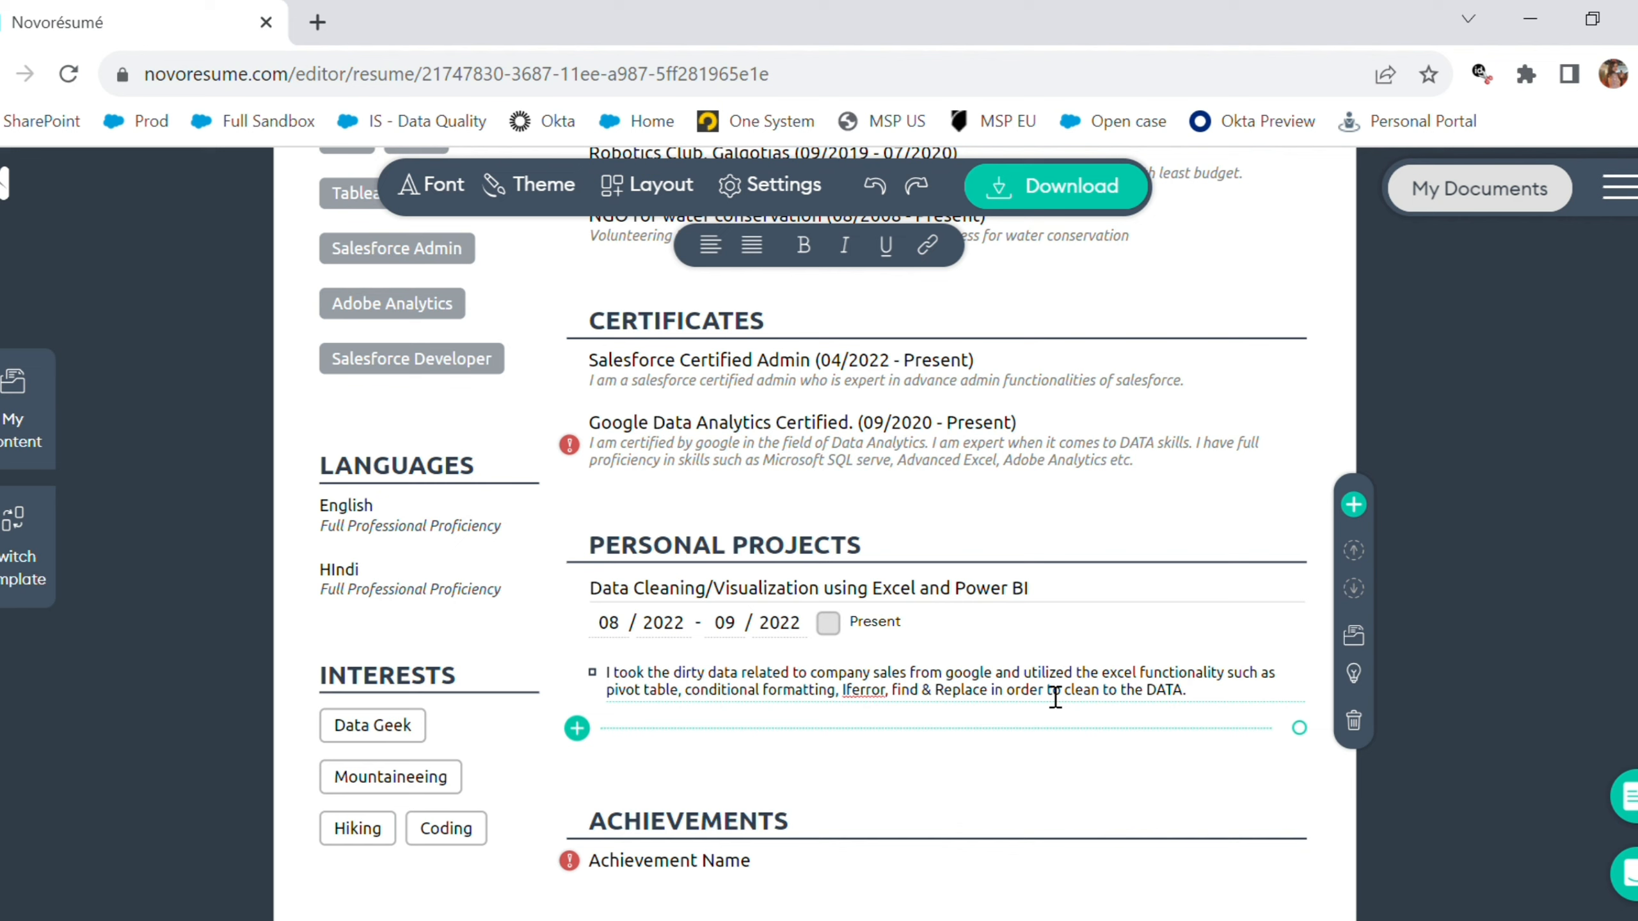
- Start a second description sentence with "The clean excel was user in the power BI application to create a beautifull da"
type("The clean excel was ")
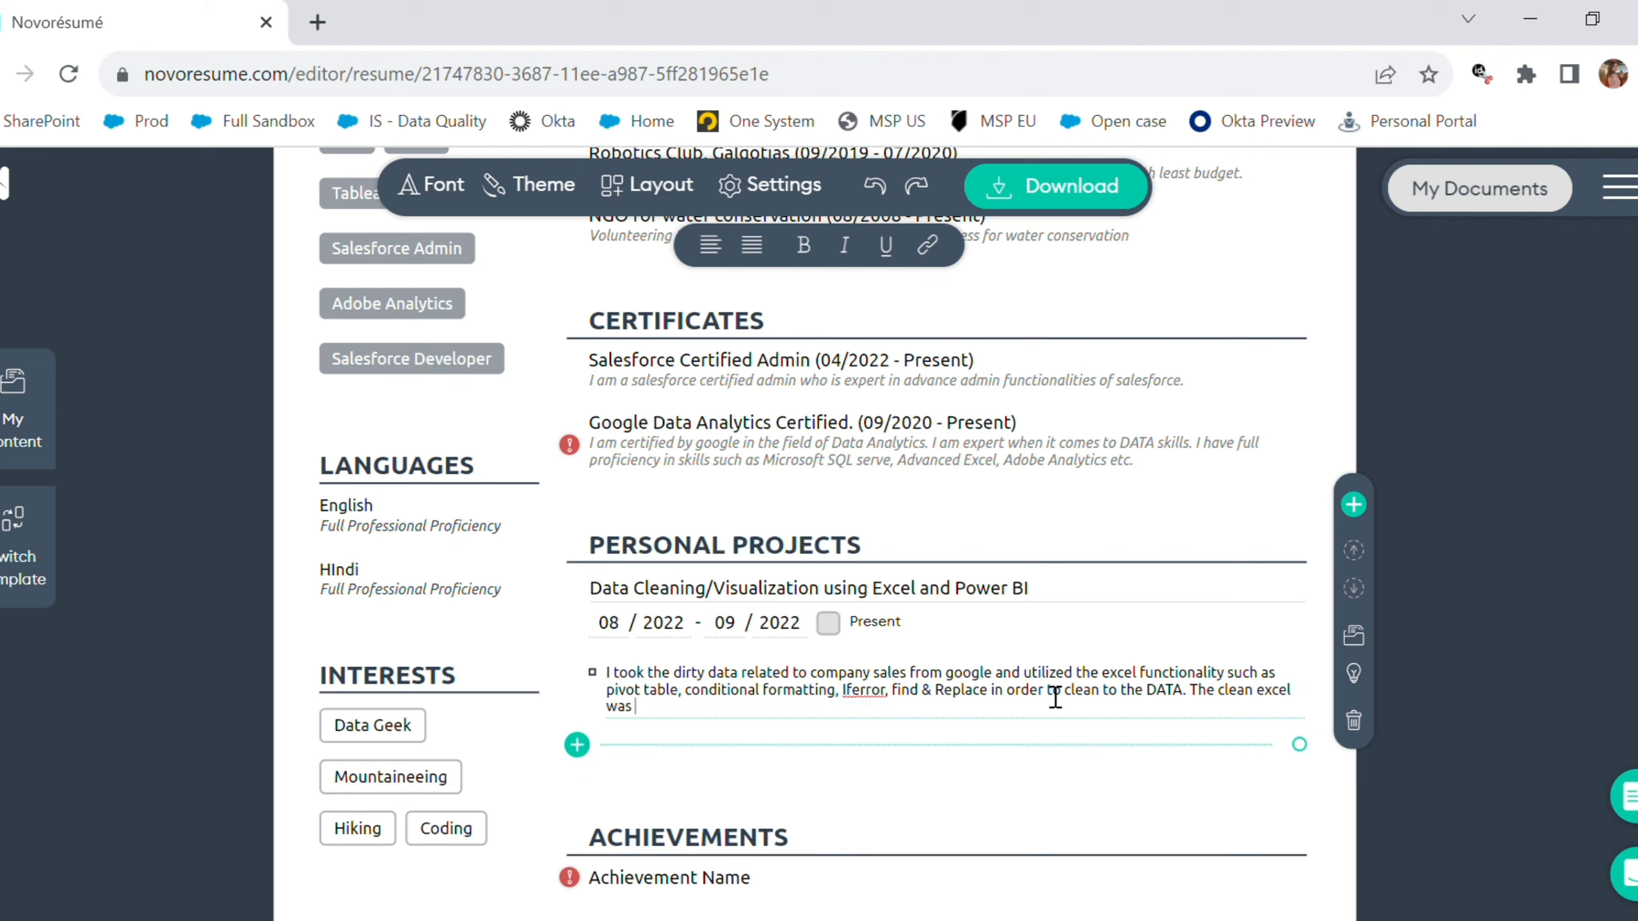
type("user in the power BI application")
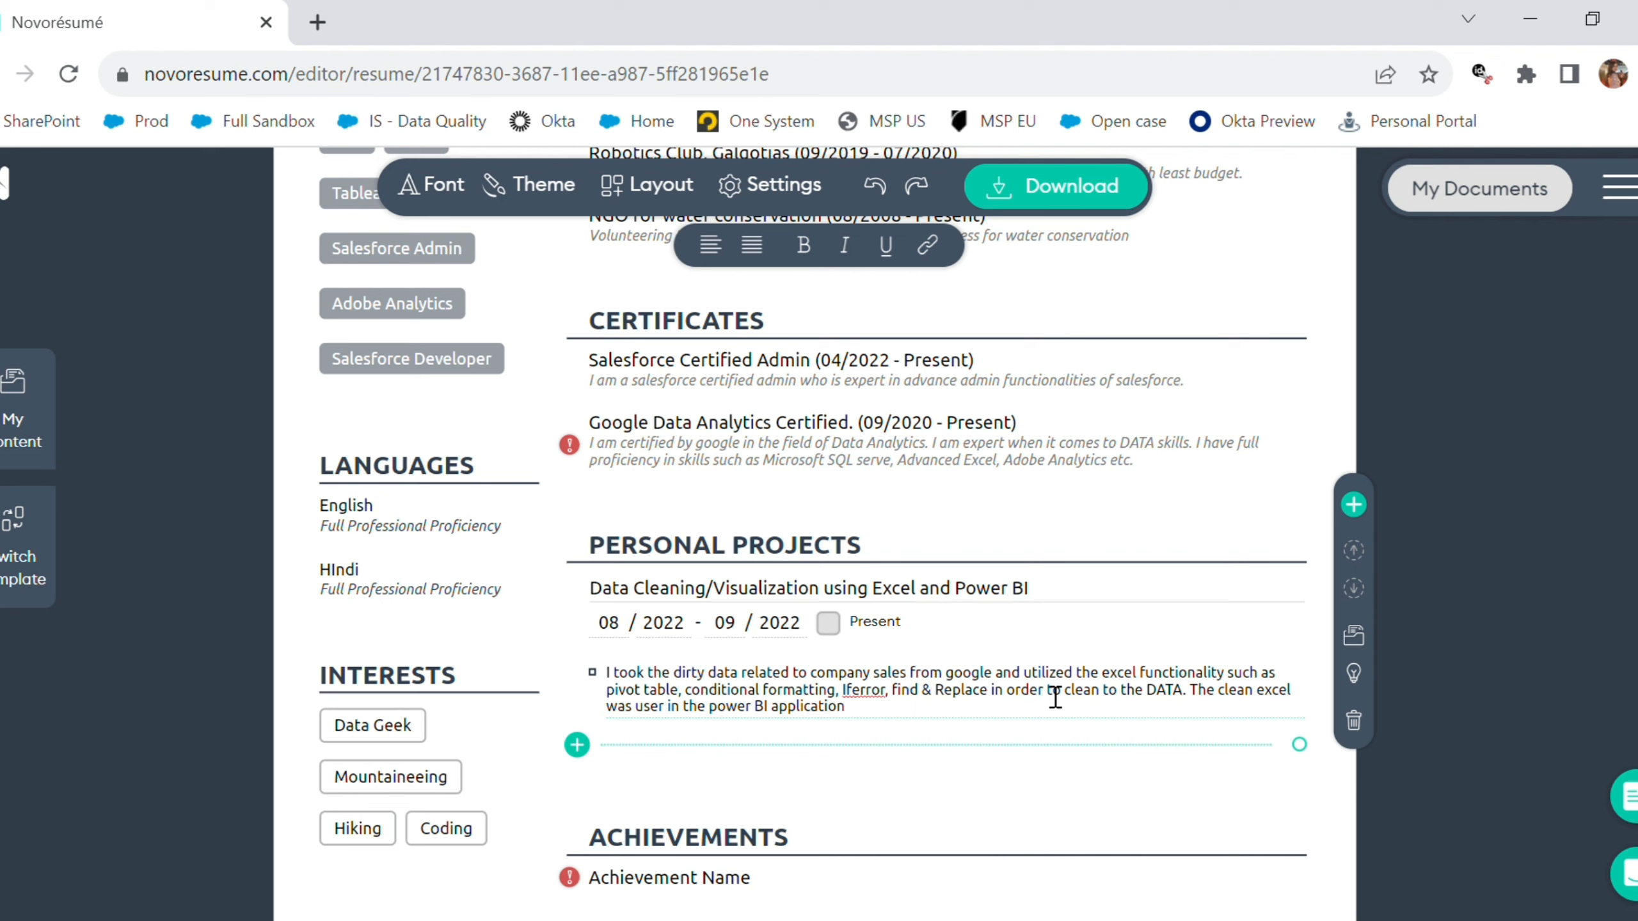
type(" to create a beautifull da")
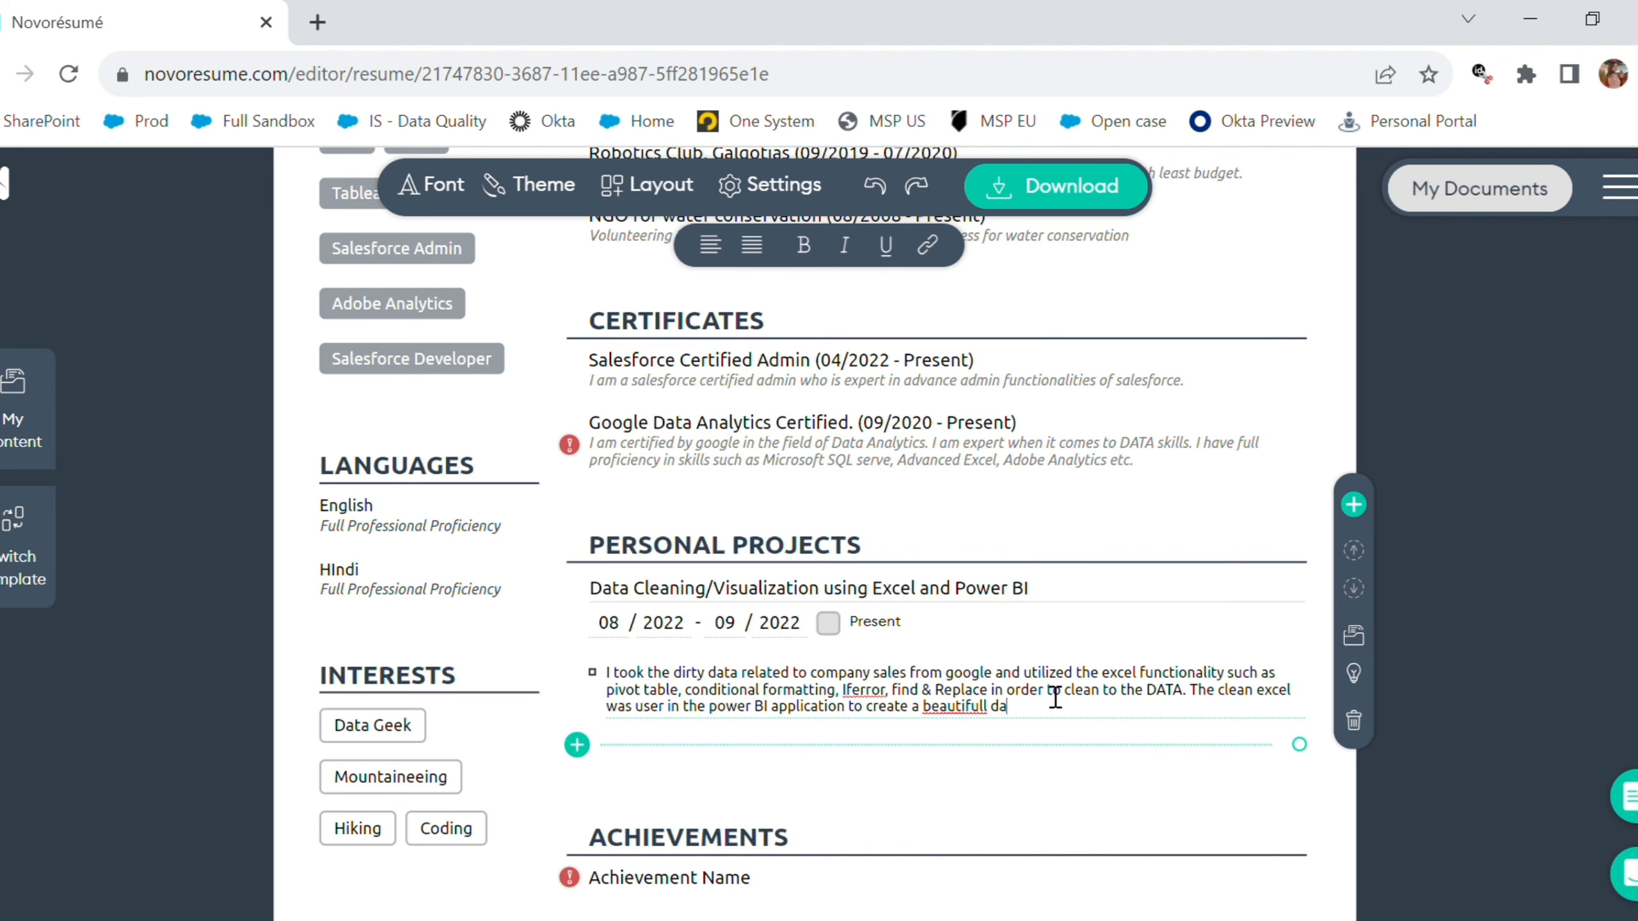
double_click(946, 700)
left_click(982, 291)
scroll(1028, 370, "up", 3)
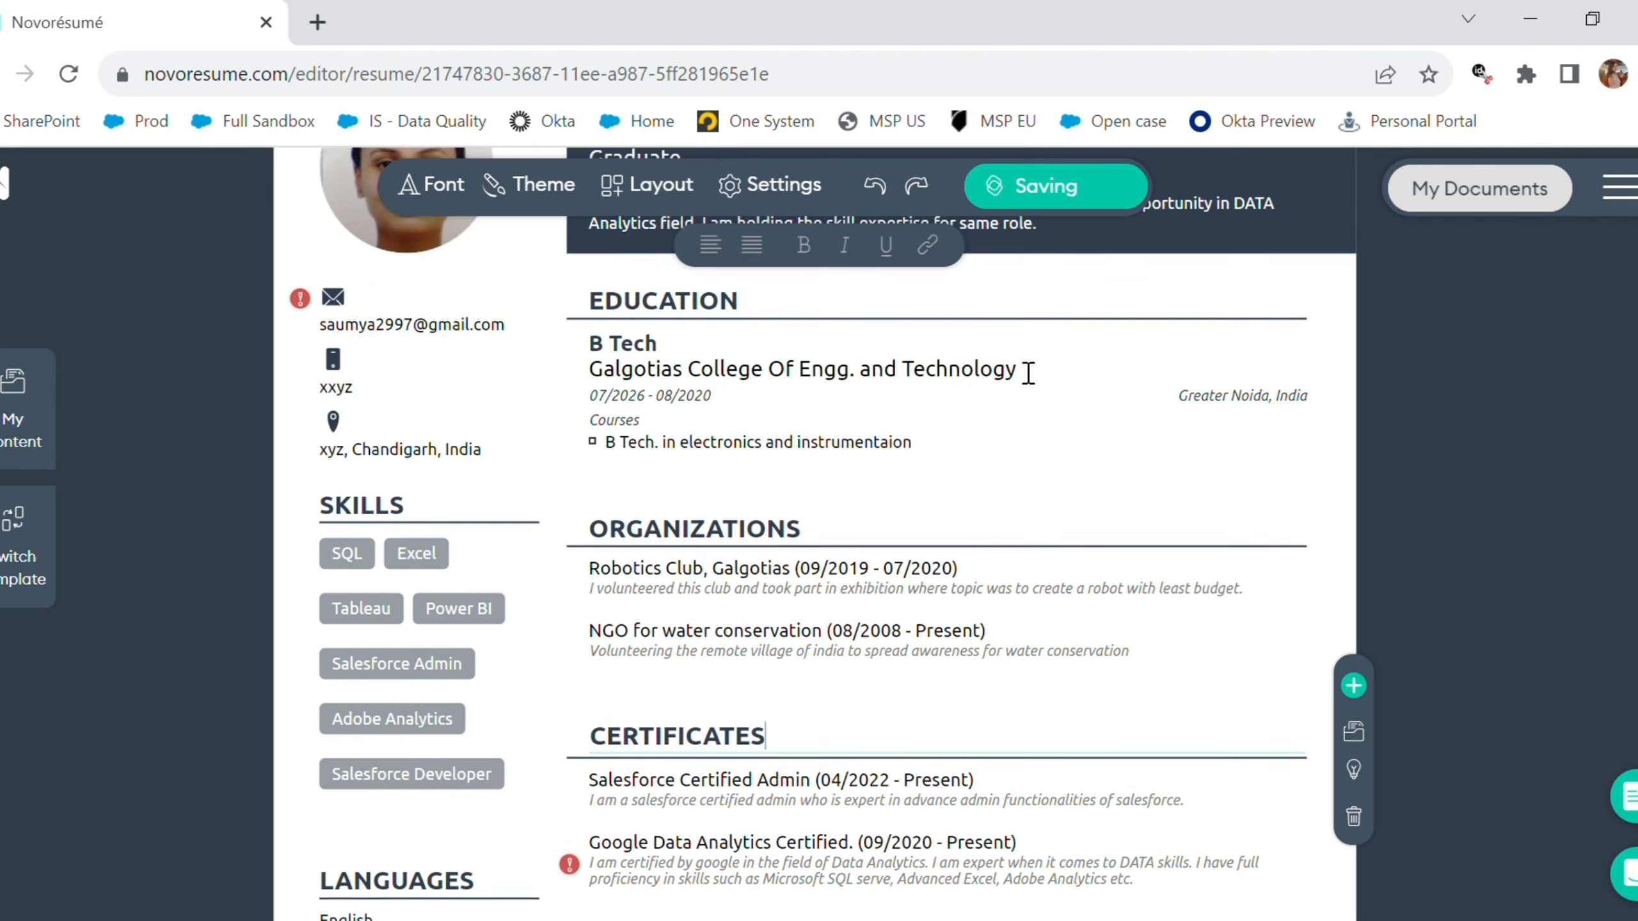
scroll(968, 426, "down", 4)
scroll(980, 403, "up", 4)
scroll(980, 402, "down", 3)
- Correct "beautifull" to "beautiful" in the project description and complete its last word as "dashboard."
left_click(986, 589)
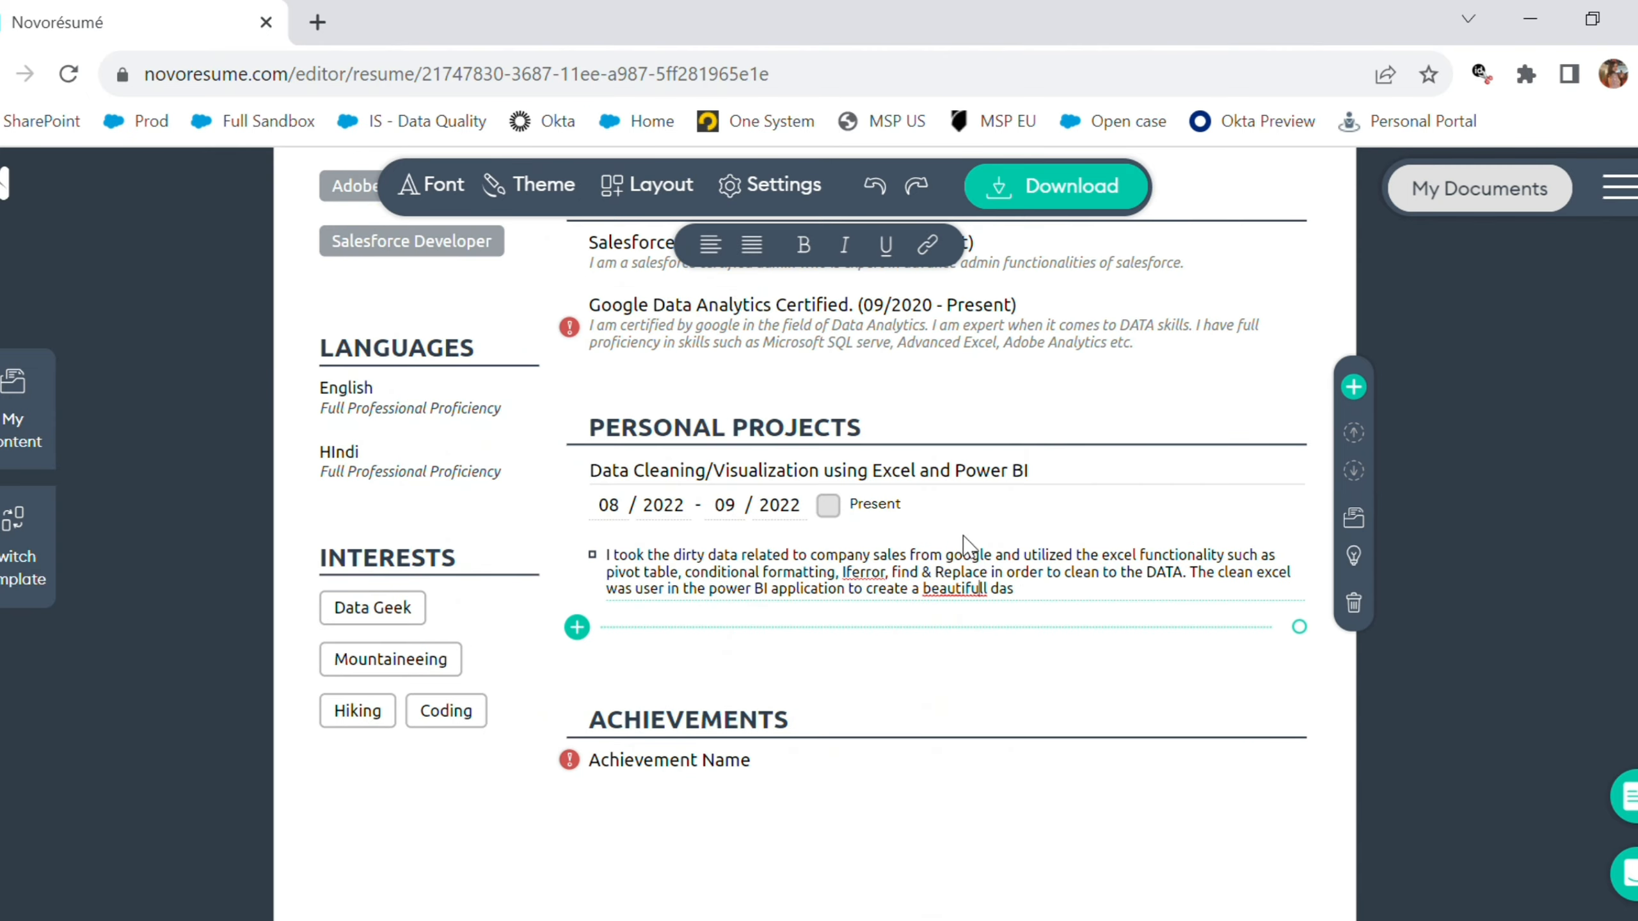
right_click(985, 596)
left_click(1011, 232)
left_click(1066, 608)
type("hboard.")
- Name the first entry in the achievements section "Lead Singer, College Band"
scroll(781, 696, "down", 2)
left_click(793, 597)
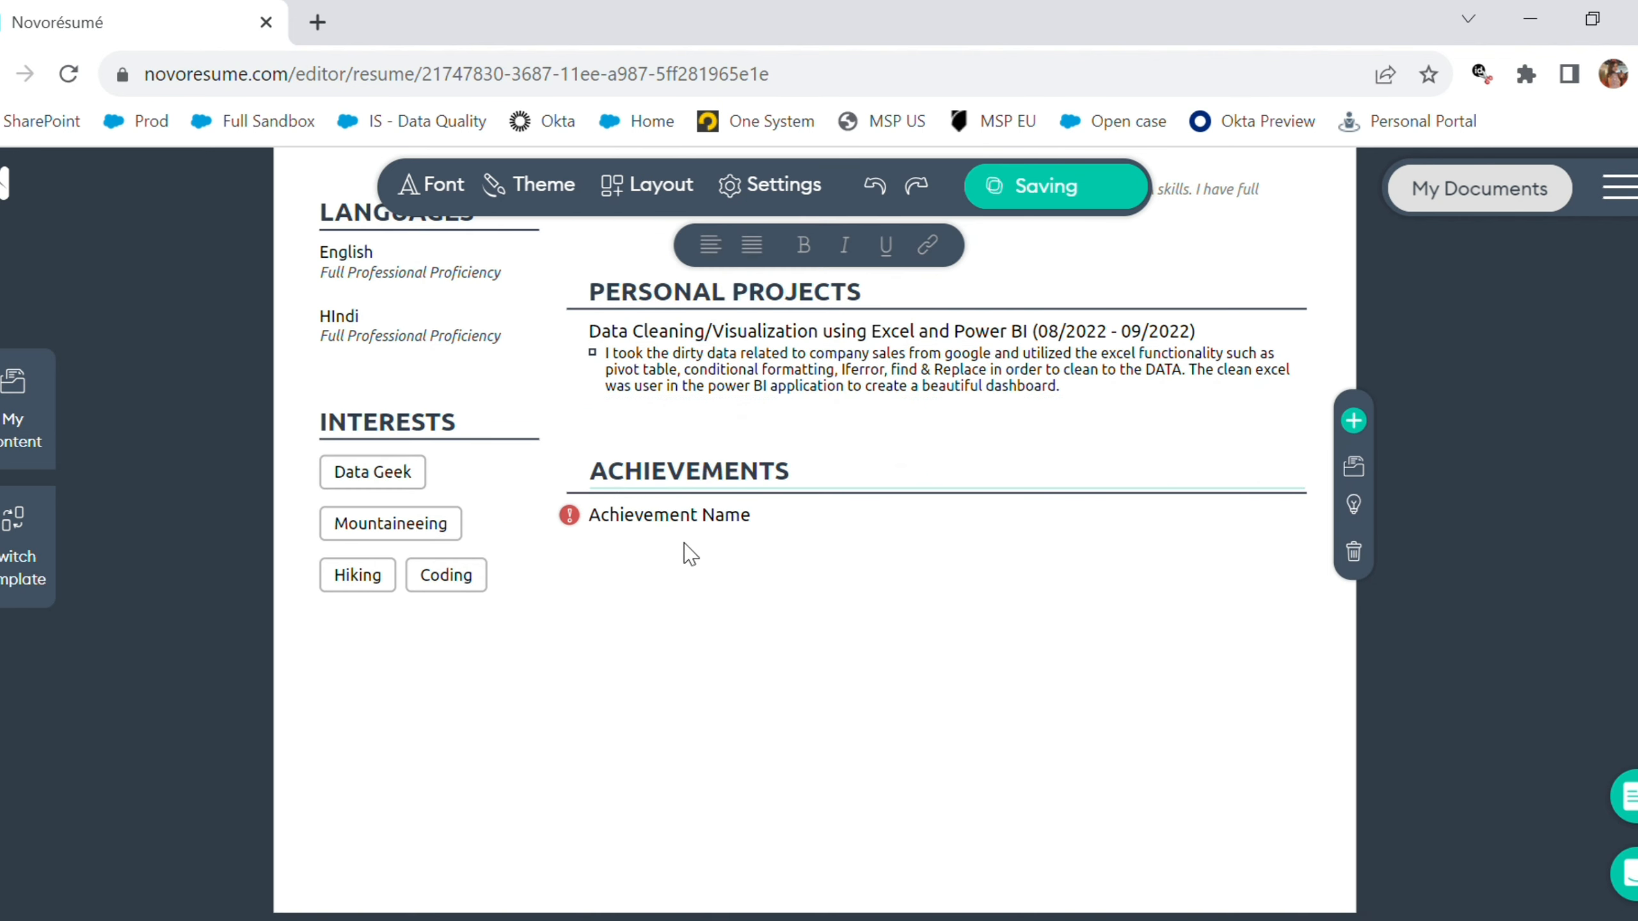
left_click(686, 535)
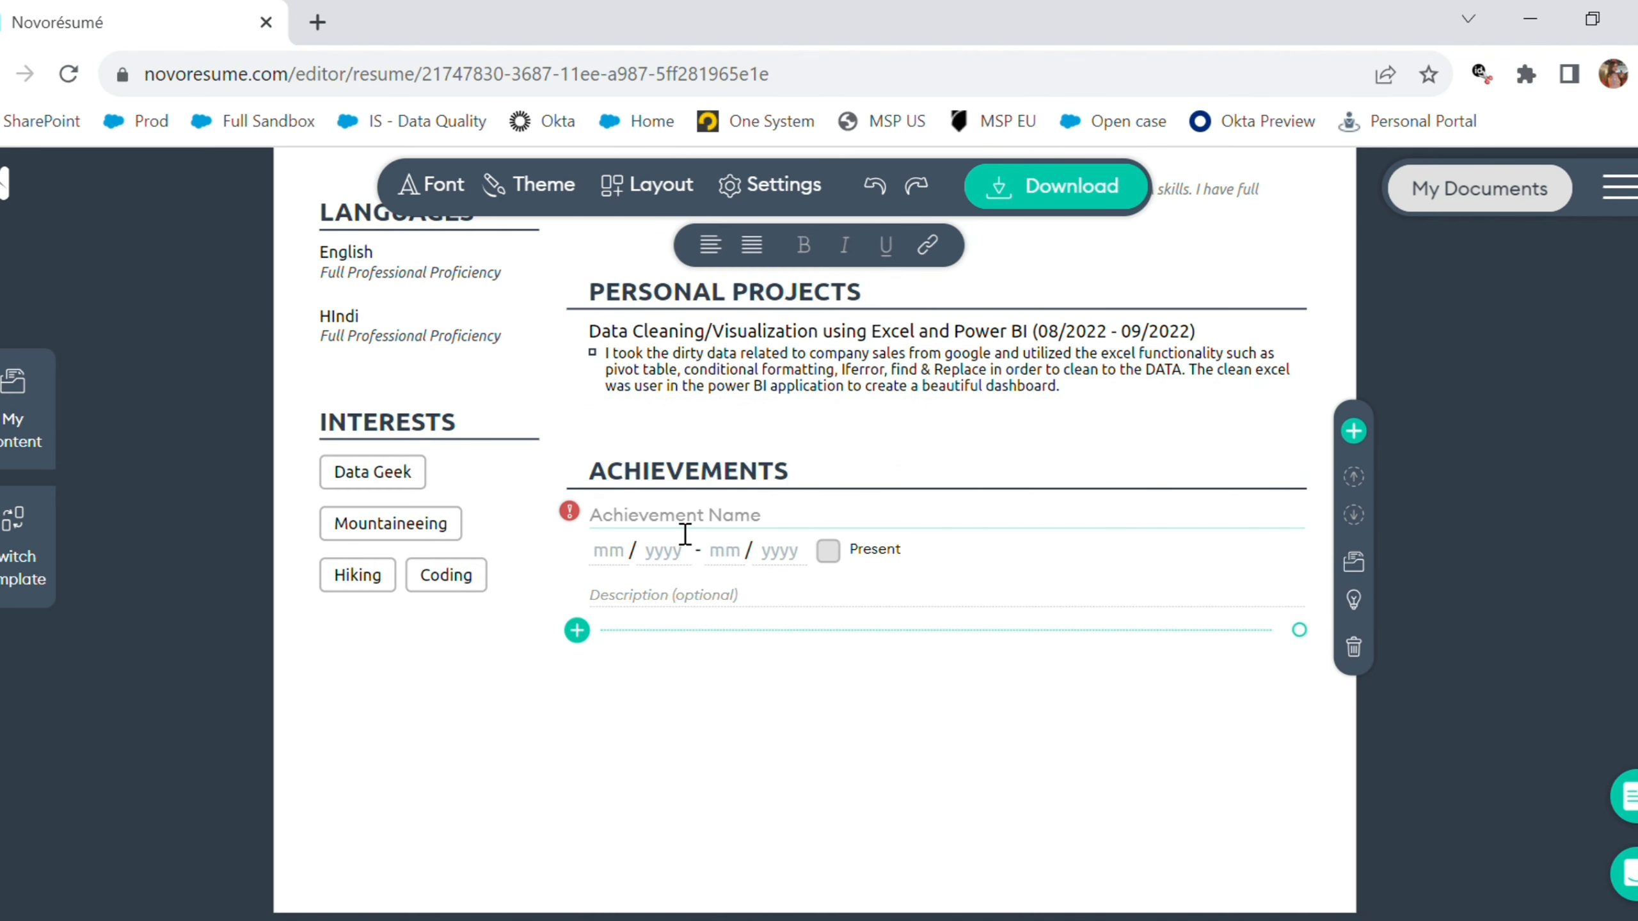
type("Pl")
key("BackSpace")
key("BackSpace")
type("Lead")
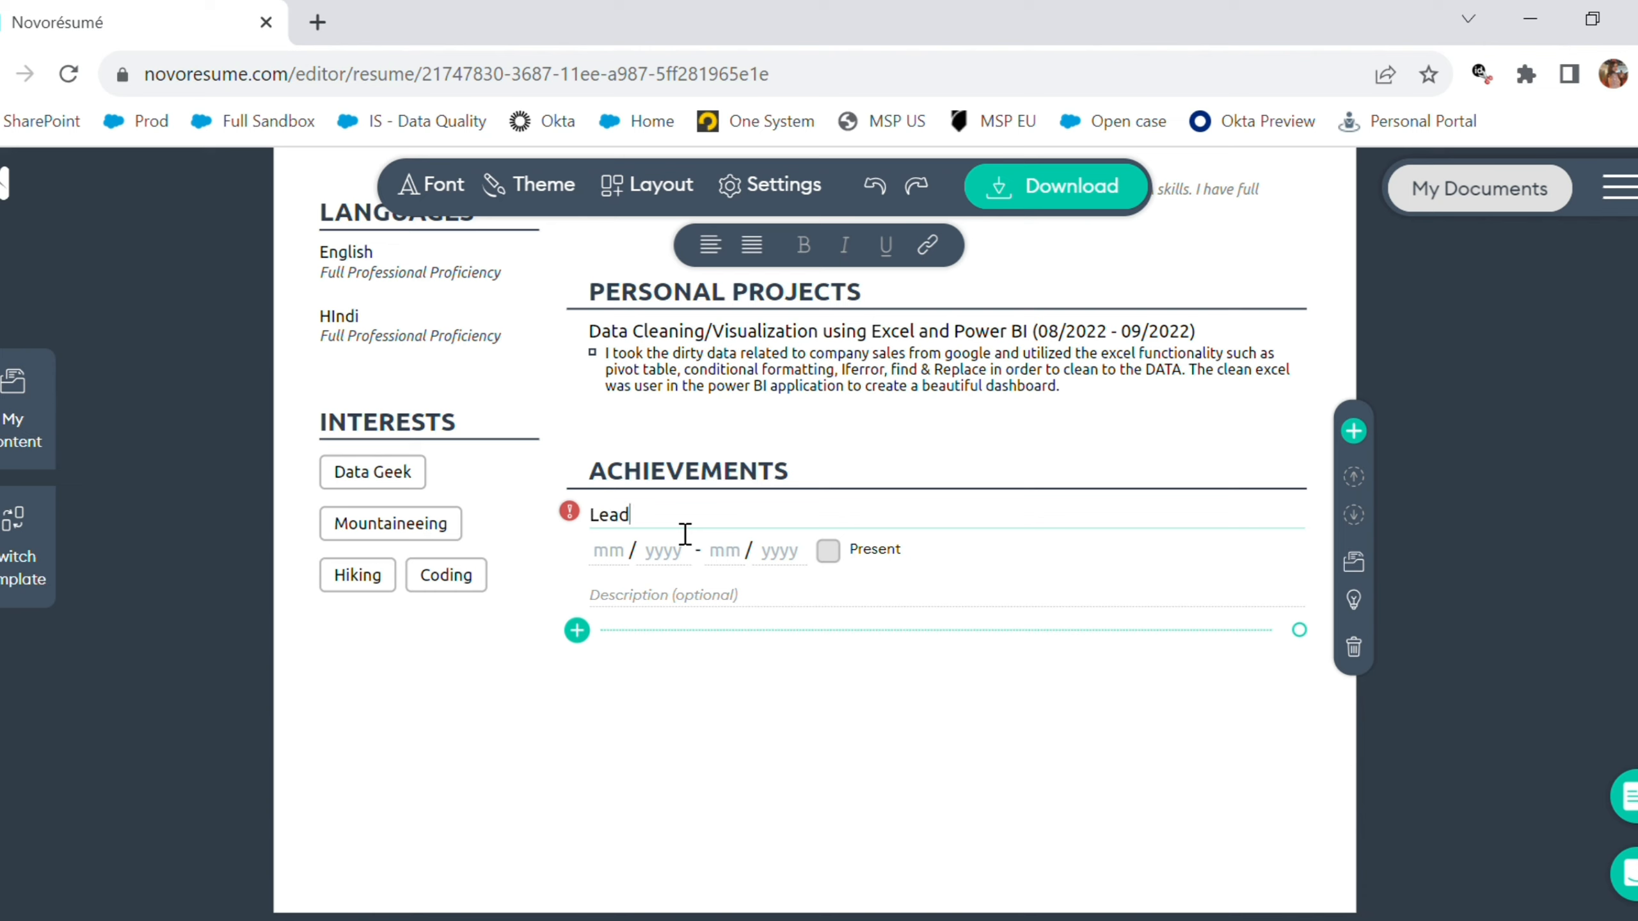
type(" Singer, College Band")
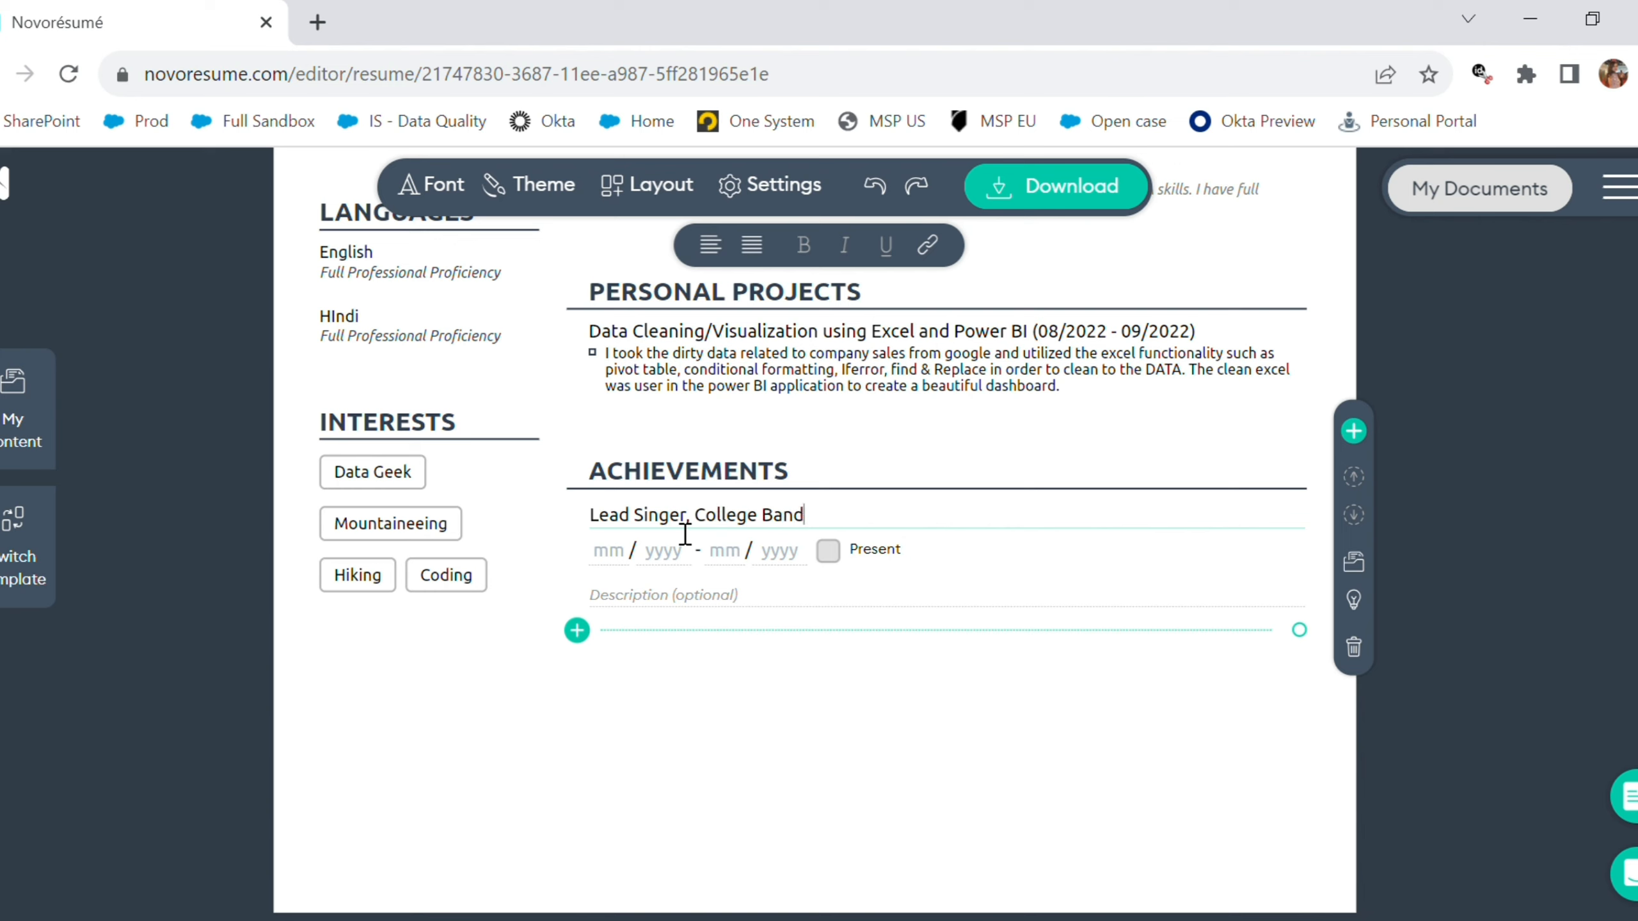
- Set the Lead Singer achievement's dates to 08/2026 through 09/2018
left_click(629, 553)
type("08 / 2026 - 09 / 20")
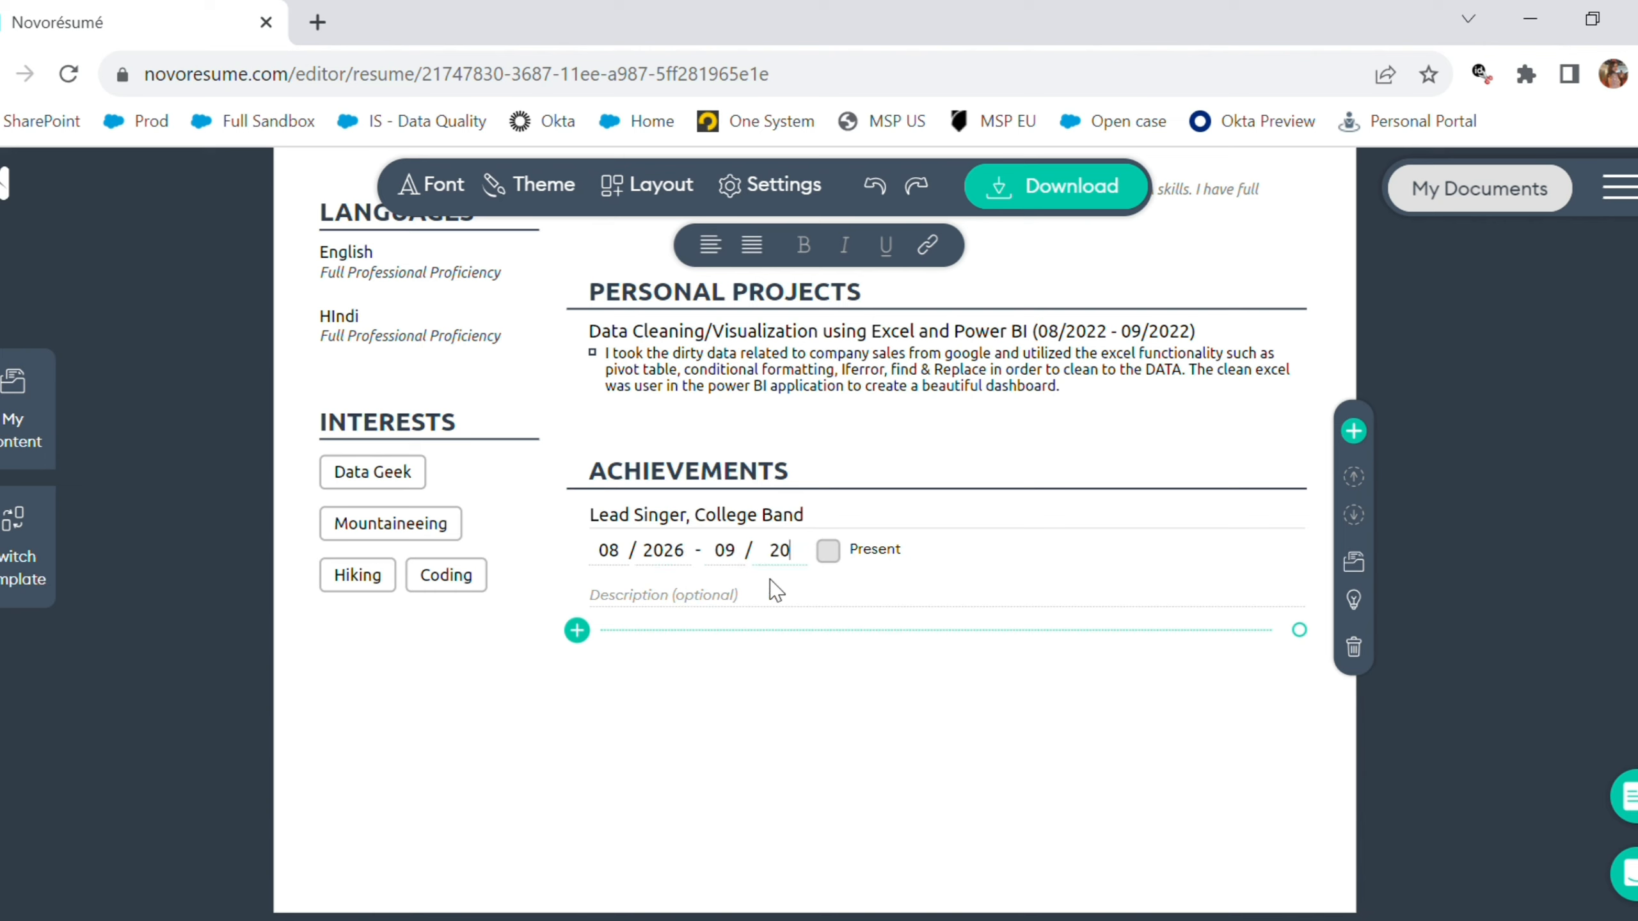
type("18")
- Add a second achievement named "Yoga Instruction for yokult group", starting 06/2023 and marked as Present
left_click(579, 631)
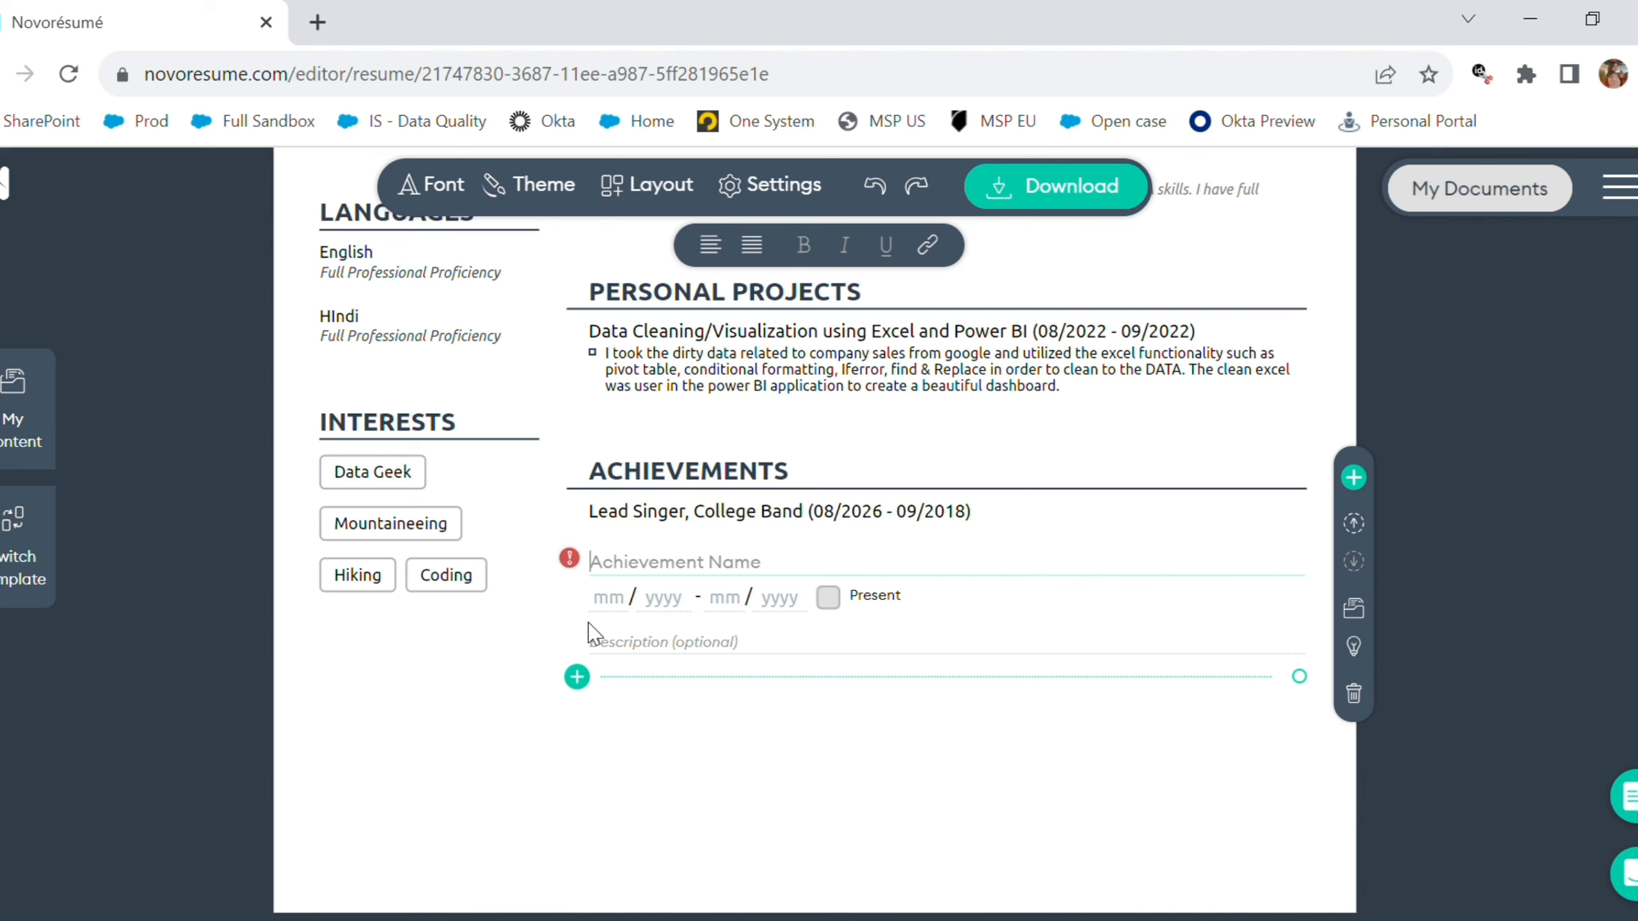
type("Yoga Instruc")
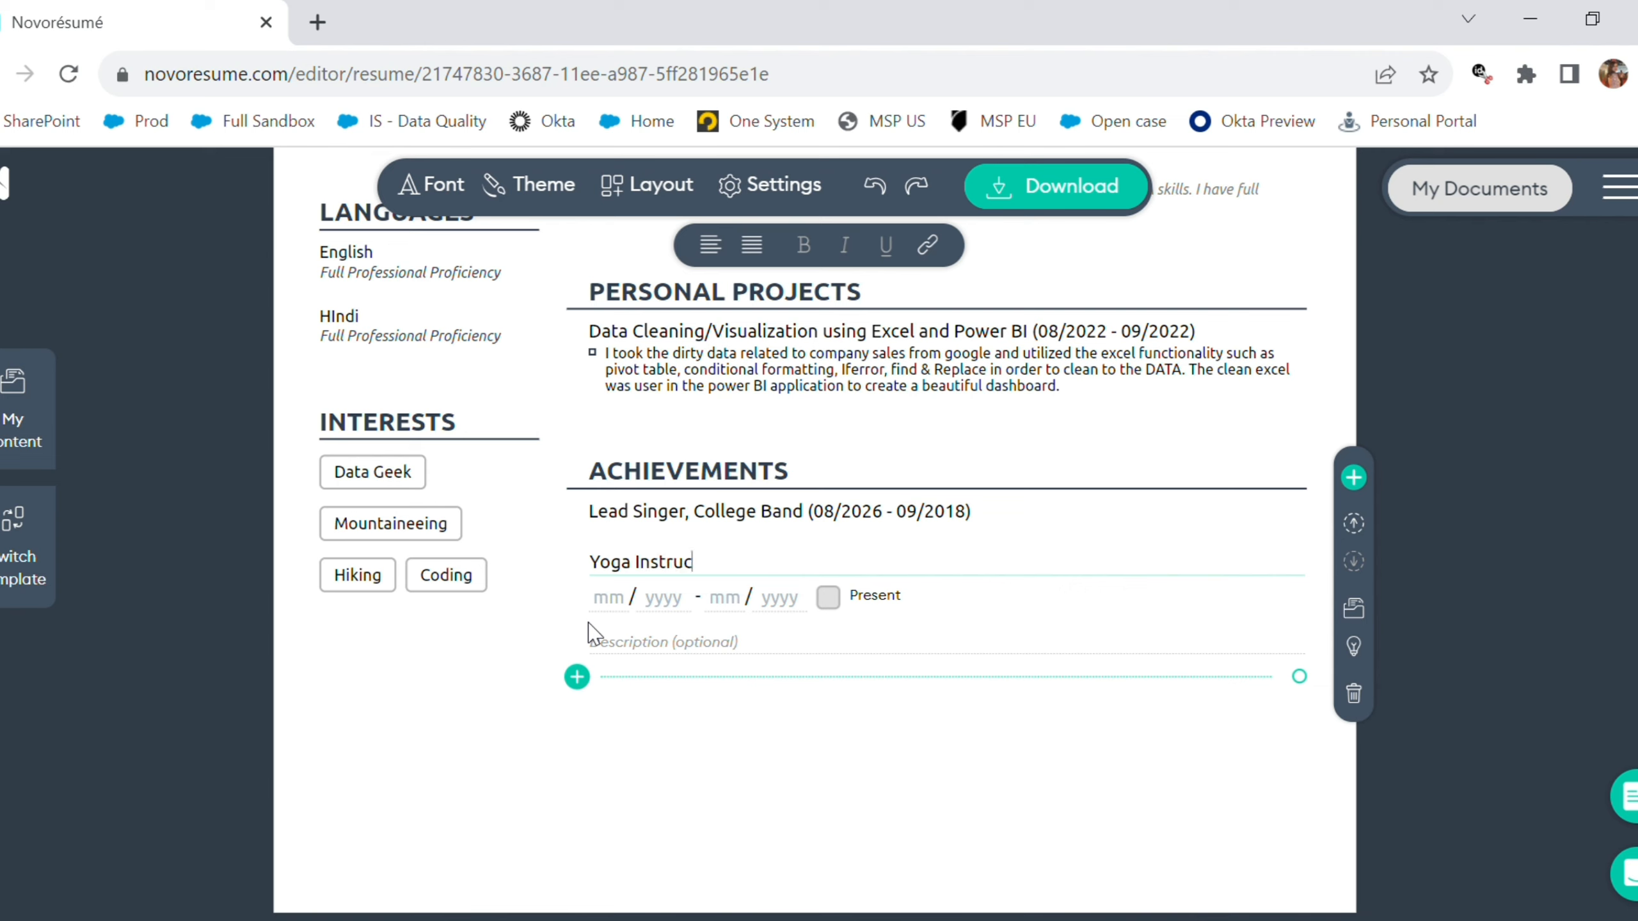
type("tion for yokult group")
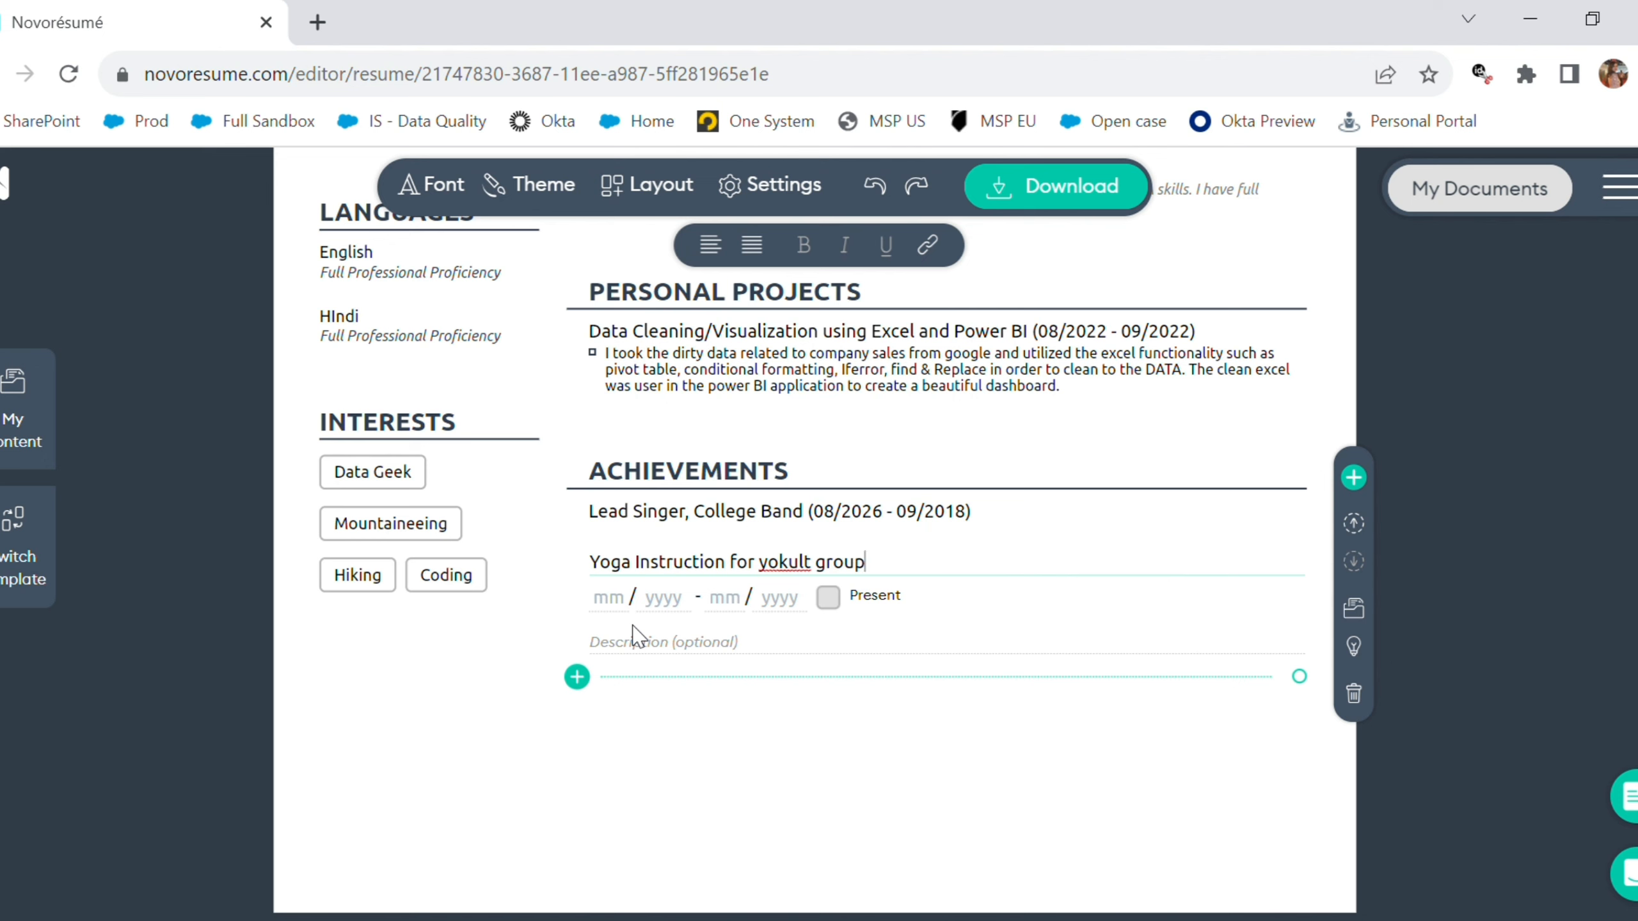
left_click(628, 599)
type("06 / 2023")
left_click(828, 597)
- Download the resume as a PDF and look through the downloaded file
scroll(731, 749, "up", 15)
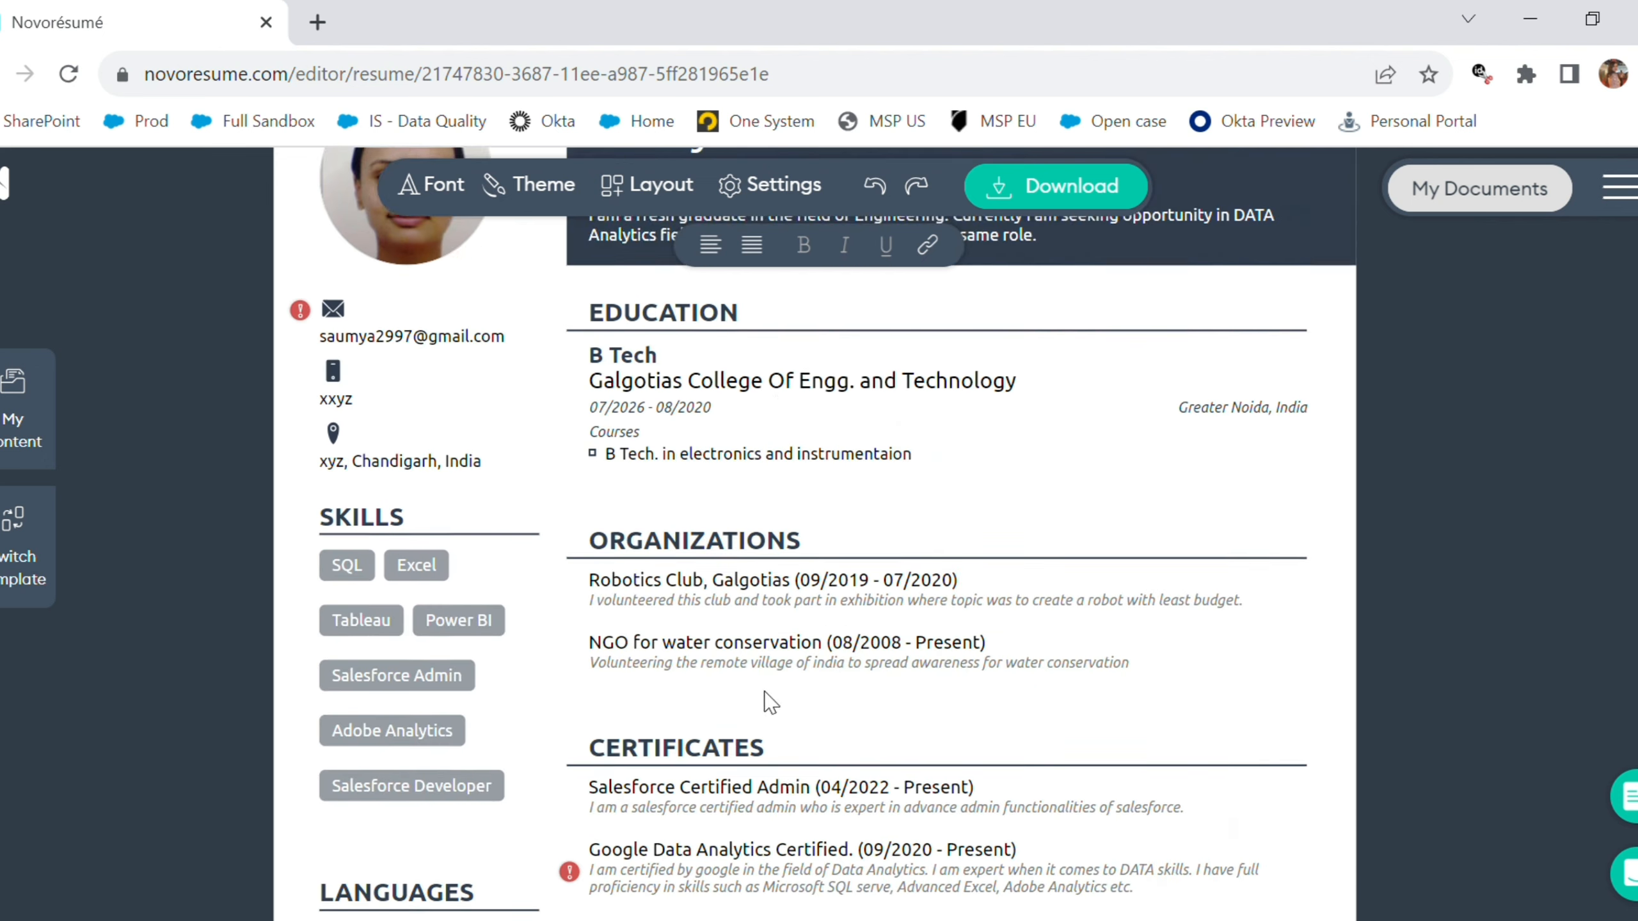
left_click(1057, 201)
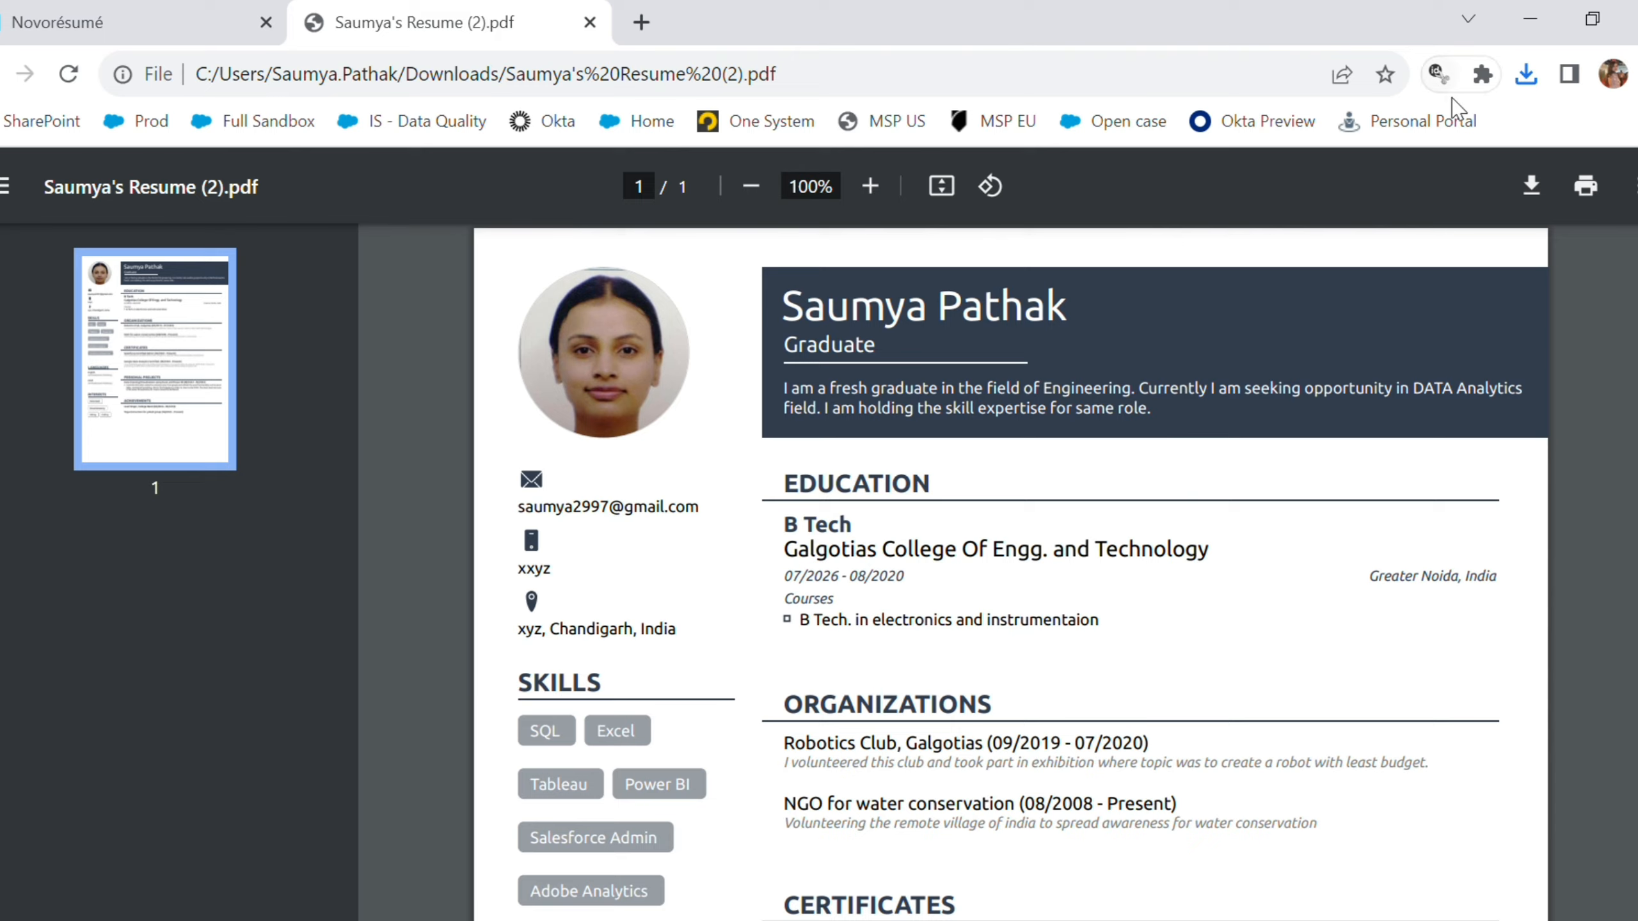
scroll(1253, 567, "down", 10)
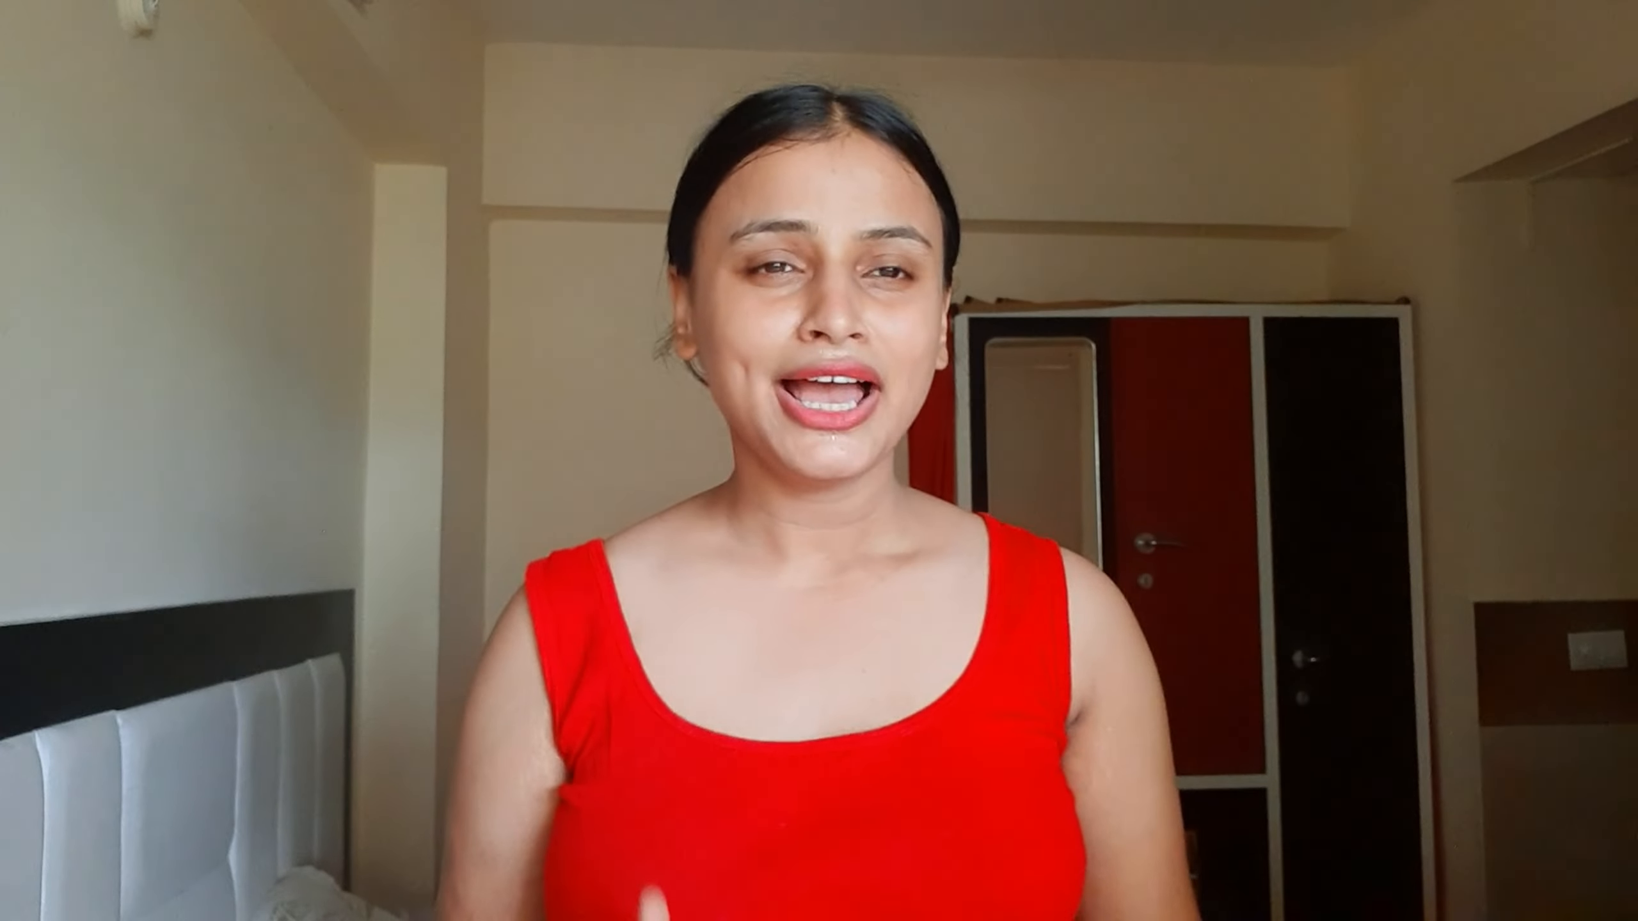